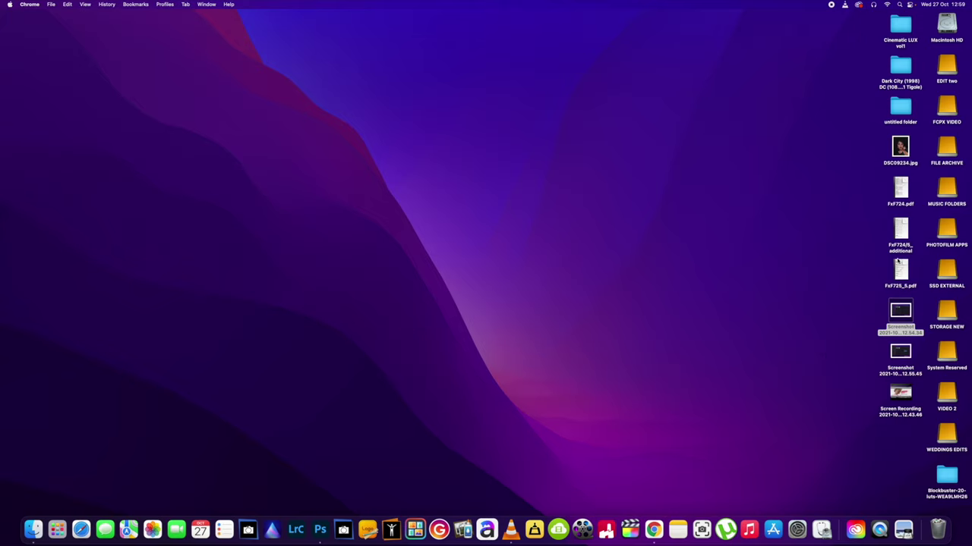
Step: Open DSC09234.jpg from the desktop in PortraitPro Studio Max
right_click(895, 155)
mouse_move(873, 165)
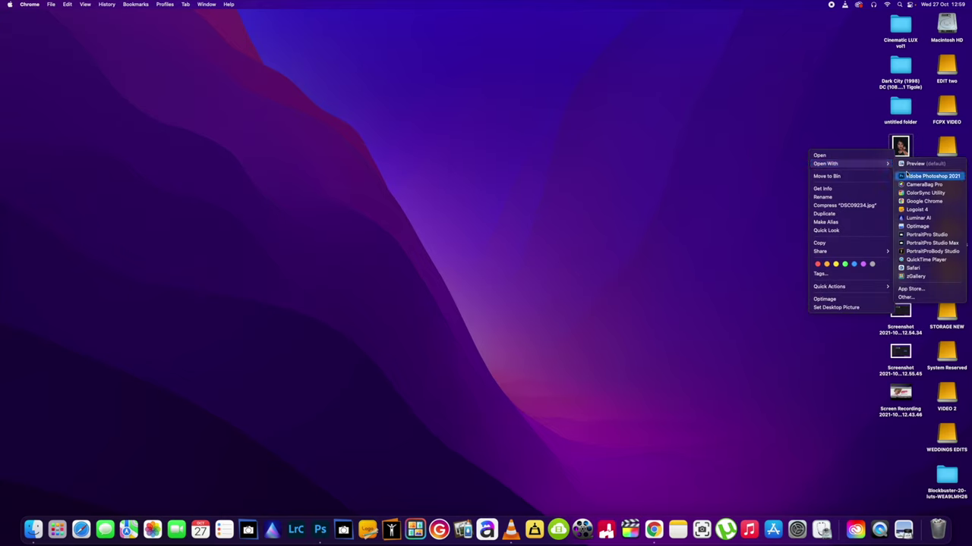
left_click(926, 243)
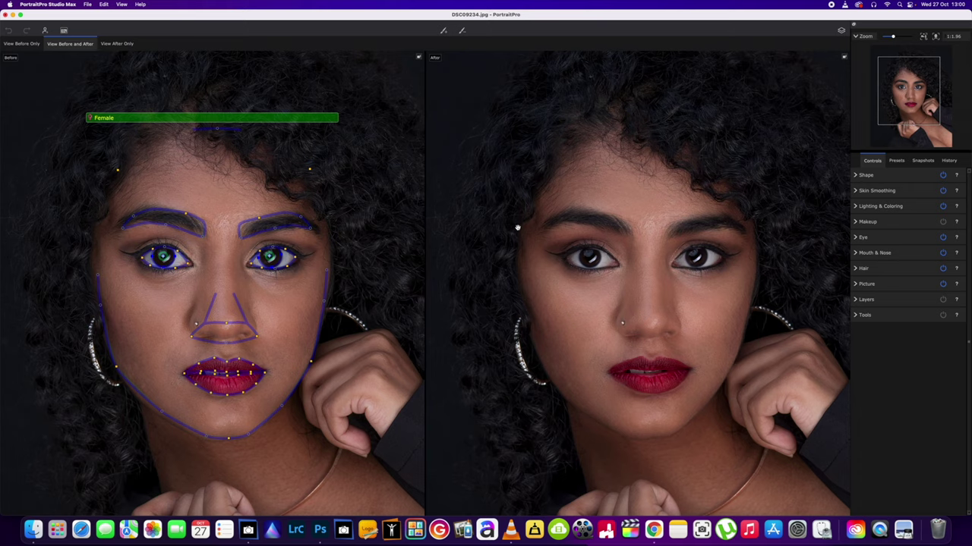
Step: Refine the detected face outlines in the Before image so the eyebrow tips, mouth corners and jawline follow the woman's actual features
mouse_move(363, 305)
left_mouse_down()
mouse_move(469, 293)
mouse_move(360, 289)
left_mouse_up()
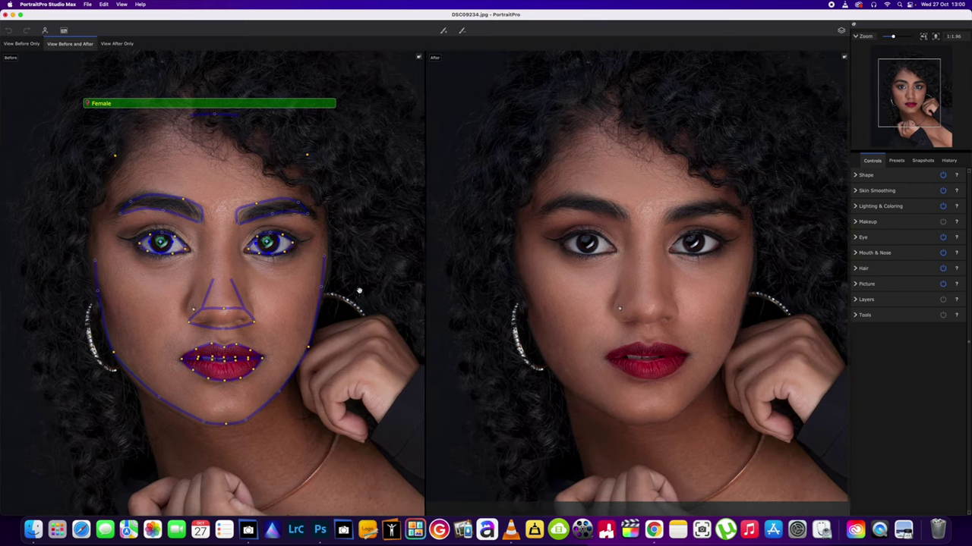
scroll(249, 353, "up", 3)
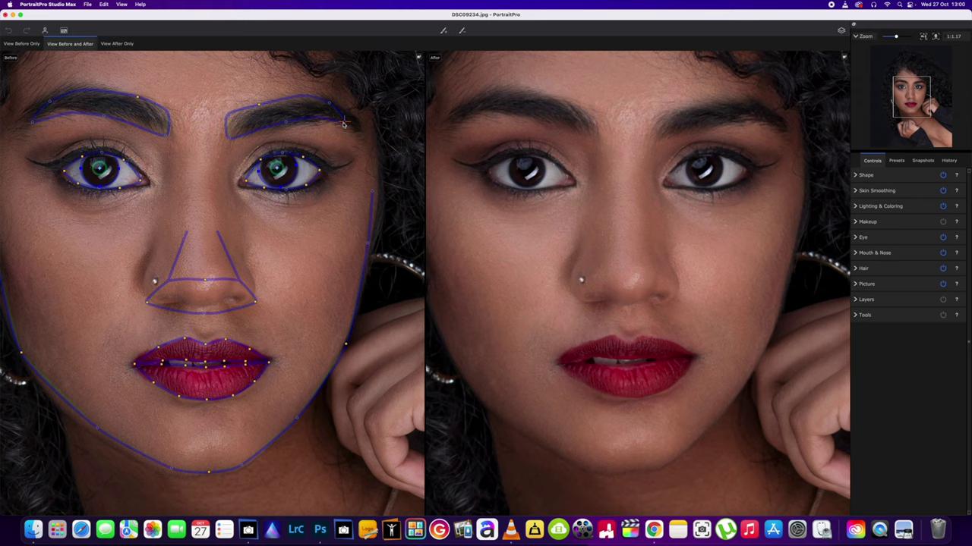
left_click_drag(344, 124, 369, 136)
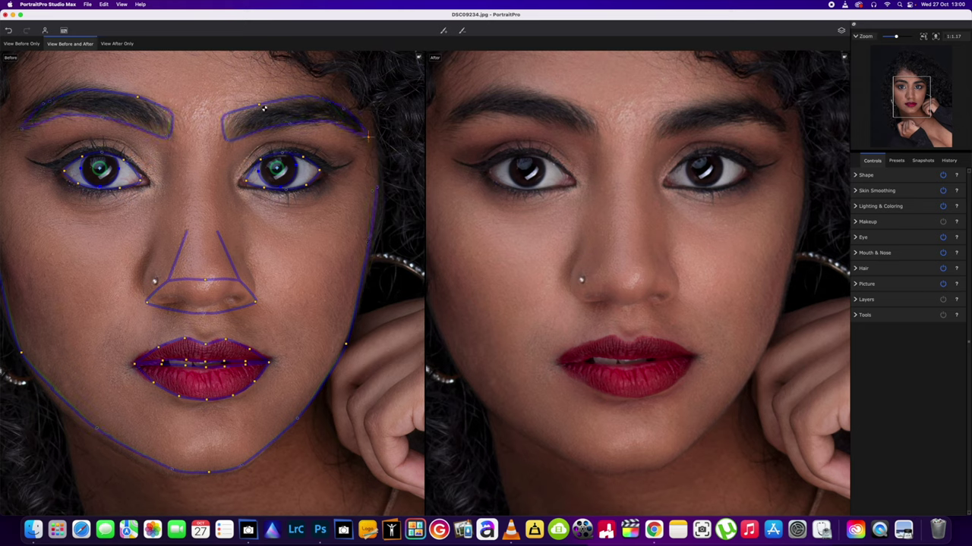
left_click_drag(264, 108, 263, 107)
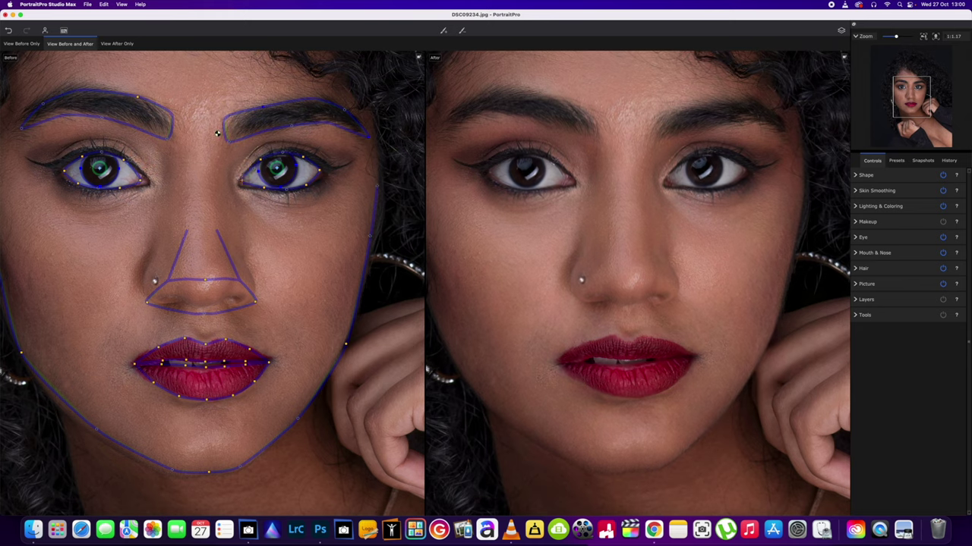
left_click_drag(20, 126, 10, 125)
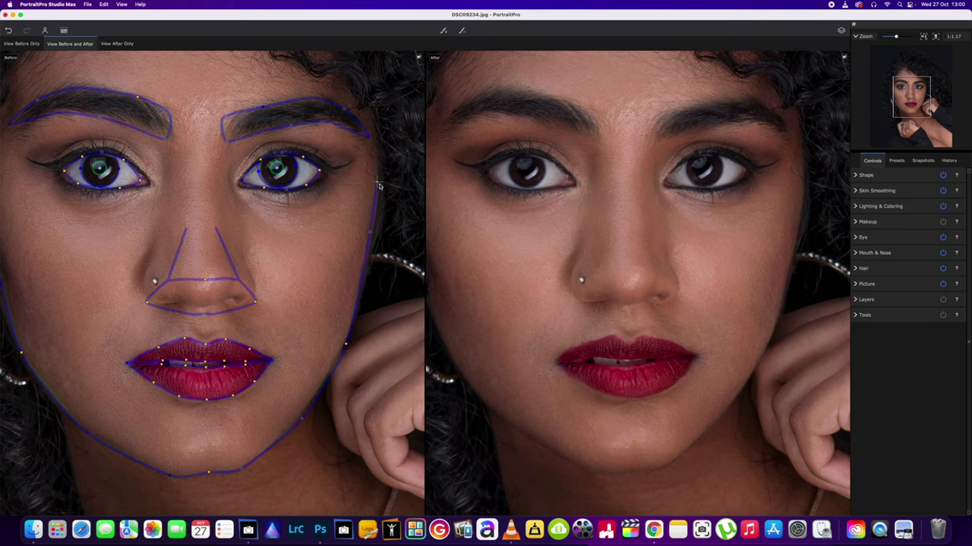
Step: Turn off the Shape, Skin Smoothing, Lighting & Coloring, Eye, Mouth & Nose, Hair and Picture adjustment sections
scroll(142, 287, "down", 2)
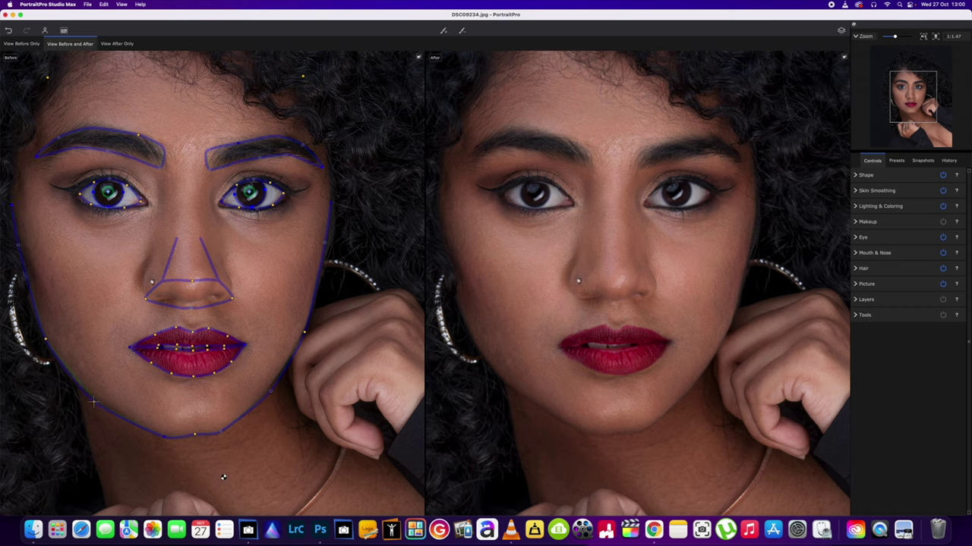
scroll(466, 473, "down", 3)
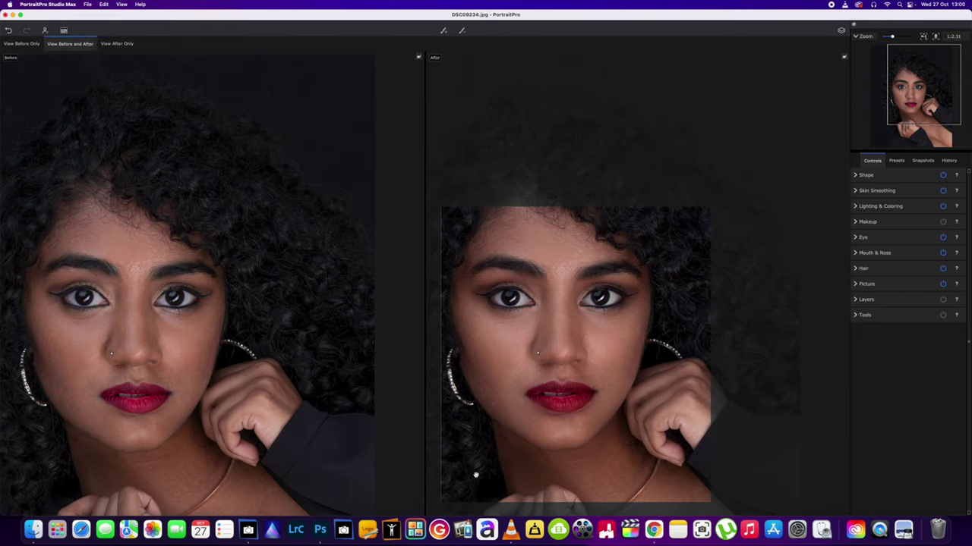
left_click_drag(509, 430, 595, 336)
scroll(584, 389, "down", 2)
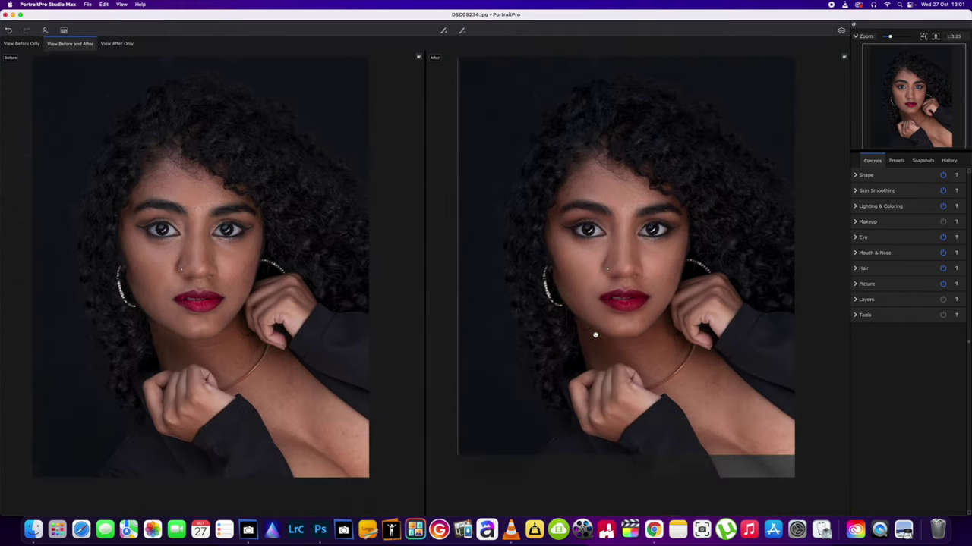
scroll(602, 342, "up", 2)
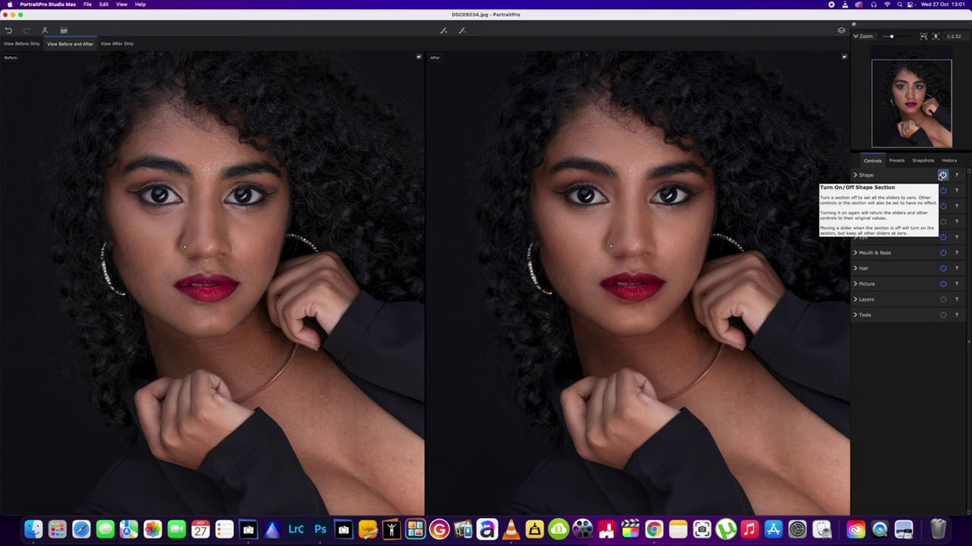
left_click(942, 175)
left_click(942, 190)
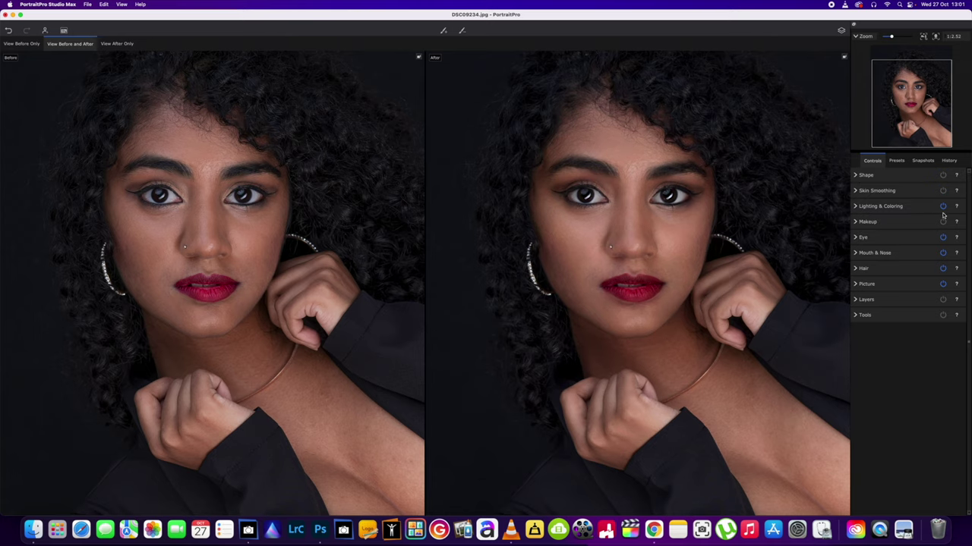
left_click(943, 206)
left_click(943, 236)
left_click(943, 253)
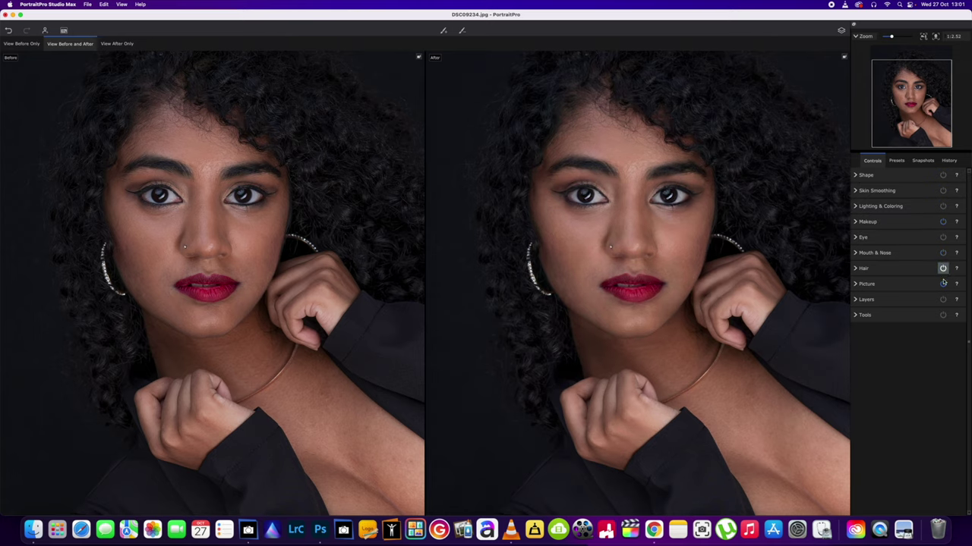
left_click(943, 283)
Step: Expand the Shape section to show its adjustments with the whole portrait in view
scroll(727, 279, "up", 2)
scroll(727, 280, "down", 3)
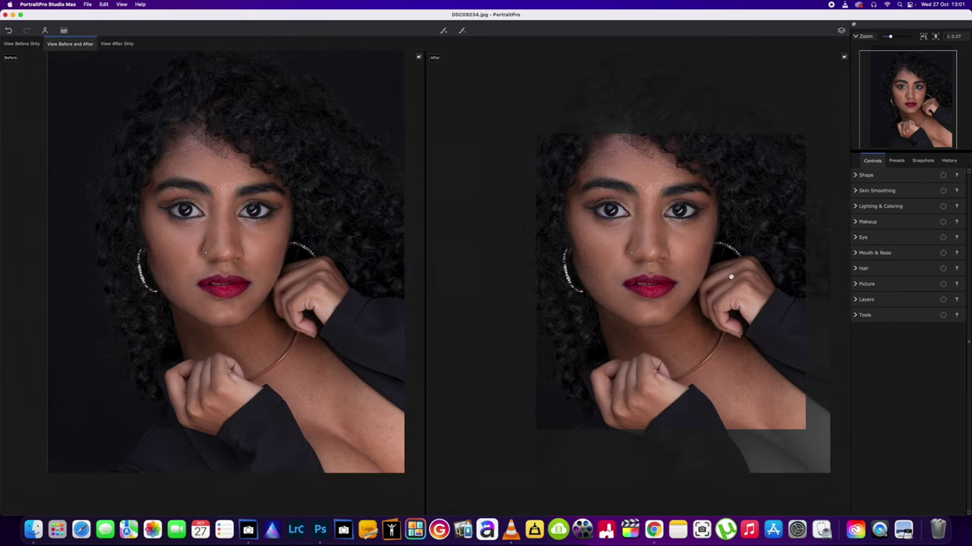
left_click_drag(732, 278, 710, 287)
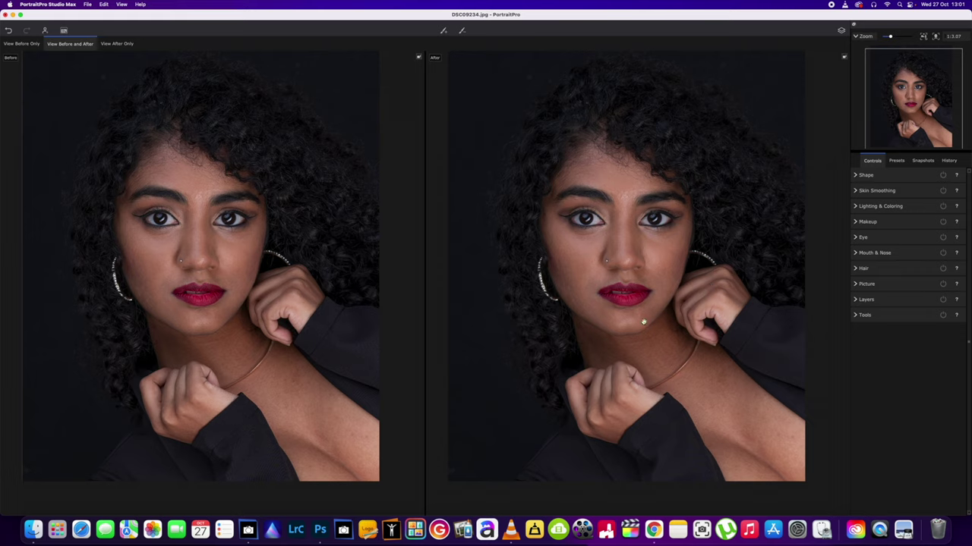
left_click(887, 177)
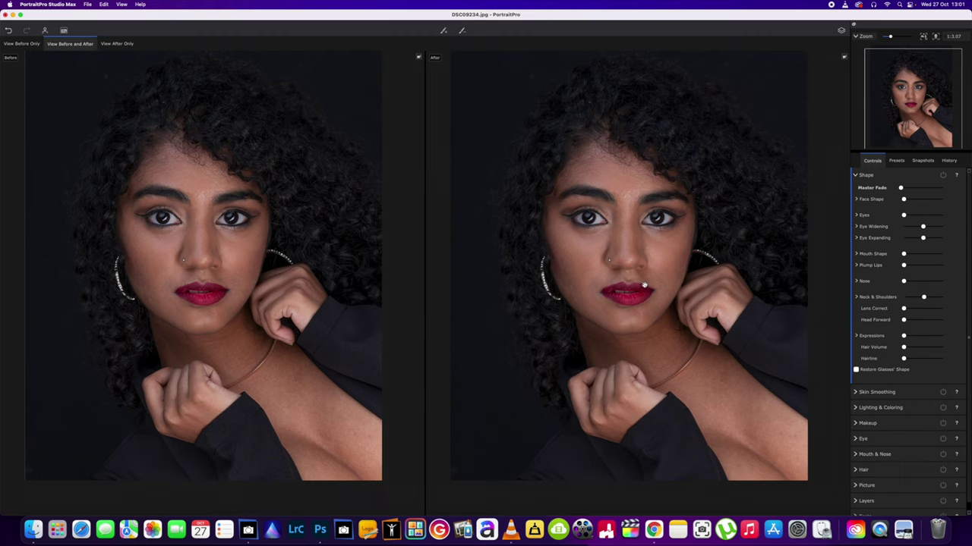
scroll(642, 284, "down", 1)
scroll(642, 285, "up", 2)
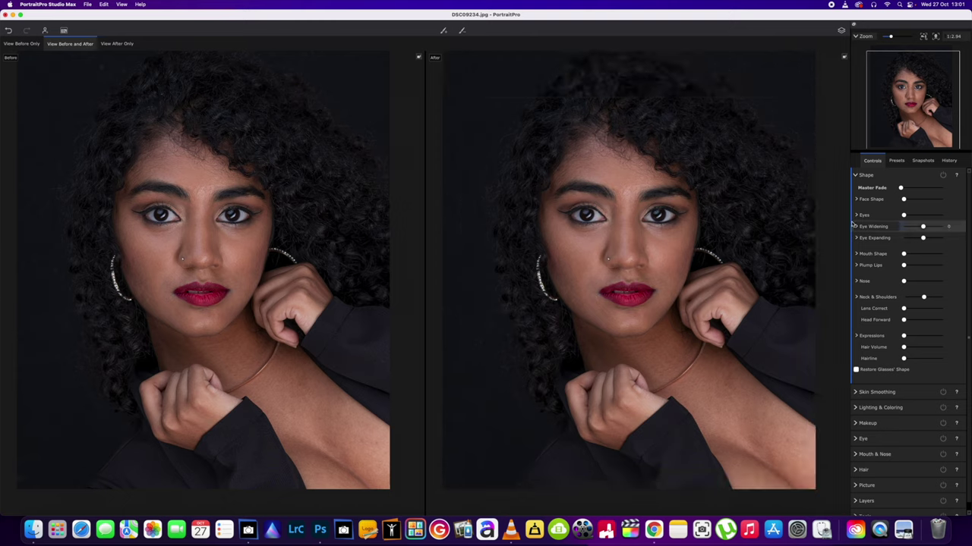
Step: Try the Forehead adjustment under Face Shape and return it to 0
left_click(857, 199)
left_click(857, 200)
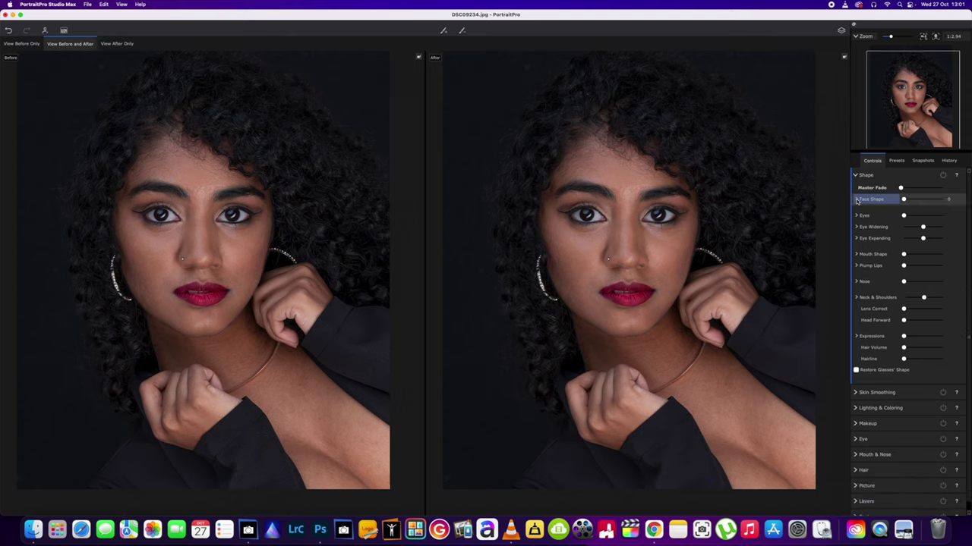
left_click(857, 199)
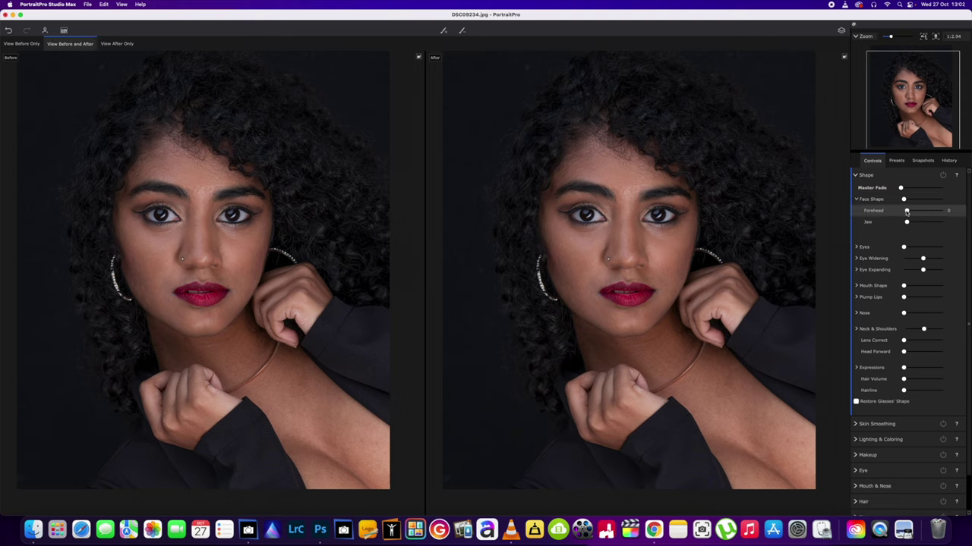
mouse_move(907, 222)
left_mouse_down()
mouse_move(920, 224)
mouse_move(907, 222)
left_mouse_up()
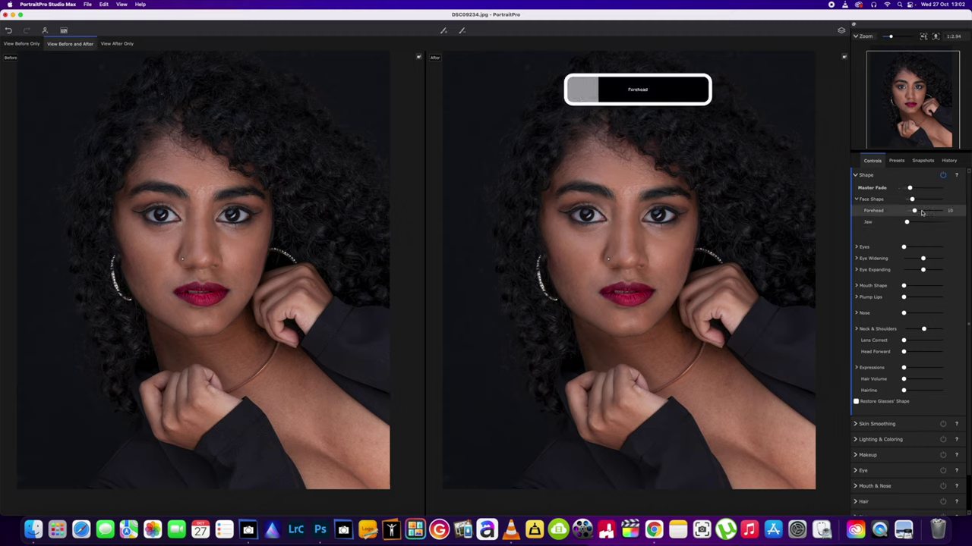
left_click_drag(922, 213, 903, 212)
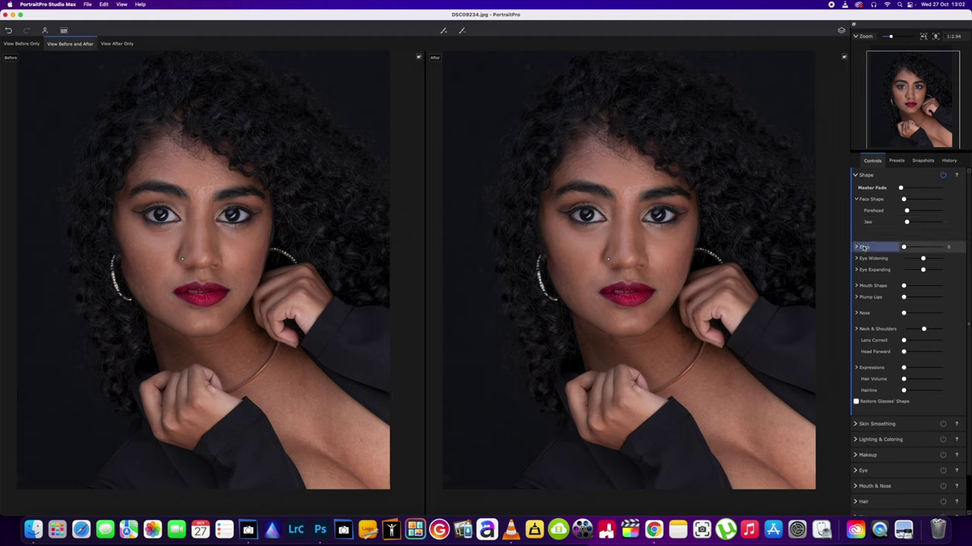
Step: Apply a slight eyebrow shape adjustment within the Eyes controls and collapse that group
left_click(856, 248)
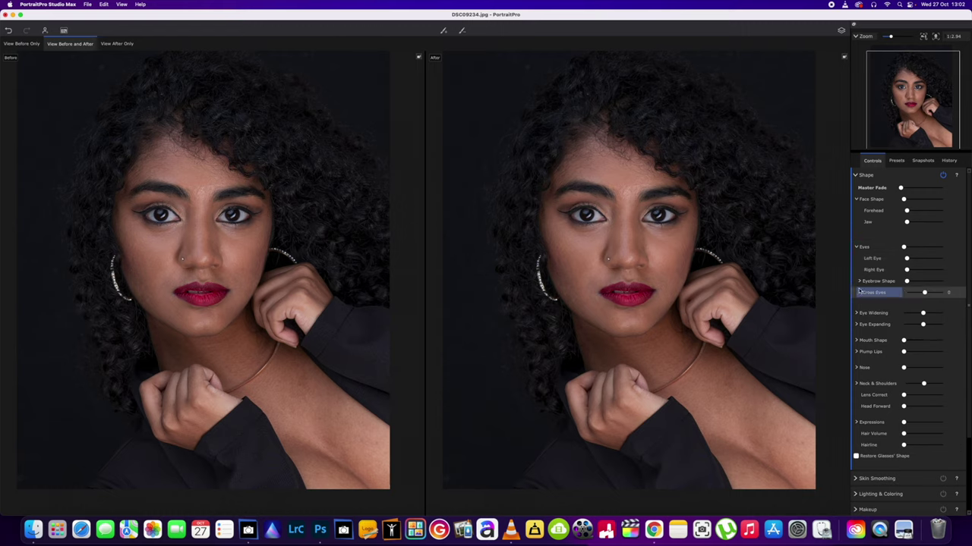
left_click(858, 281)
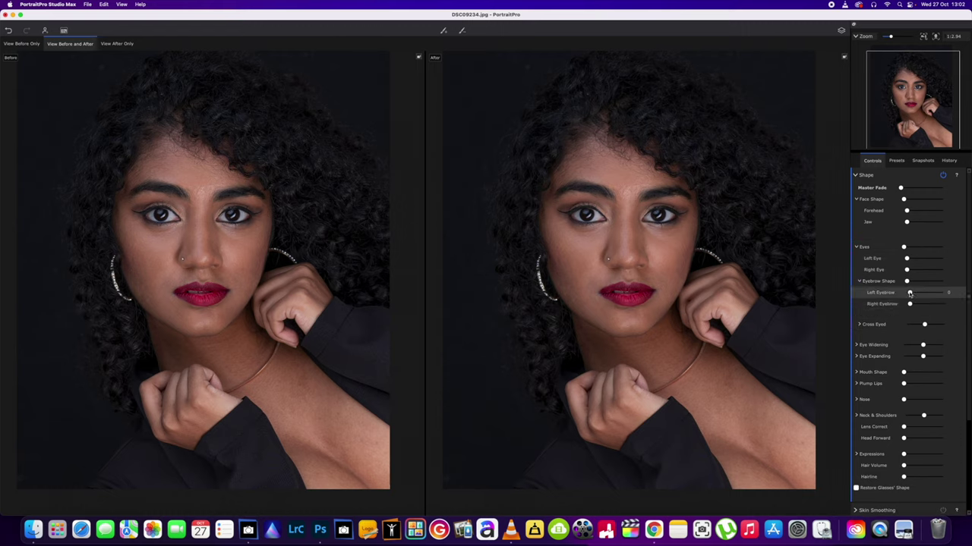
mouse_move(909, 293)
left_mouse_down()
mouse_move(943, 294)
mouse_move(910, 303)
left_mouse_up()
left_click(856, 247)
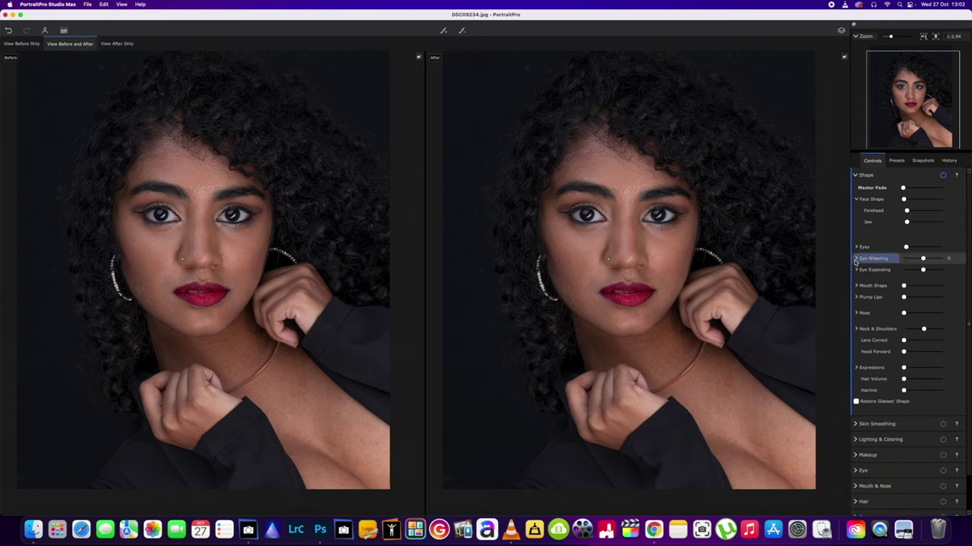
Step: Try the overall Eye Expanding and Expand Left adjustments and return both to 0
left_click(855, 258)
left_click(855, 259)
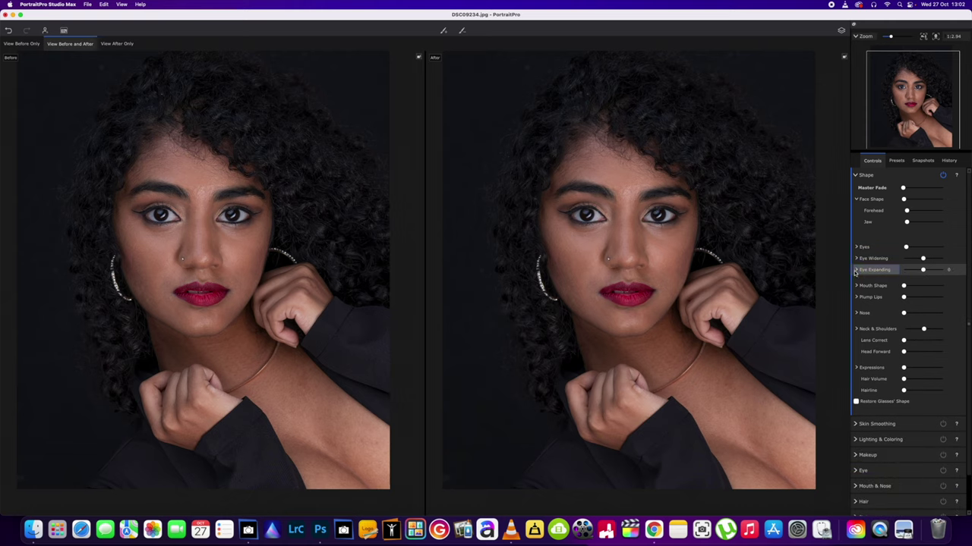
left_click(855, 271)
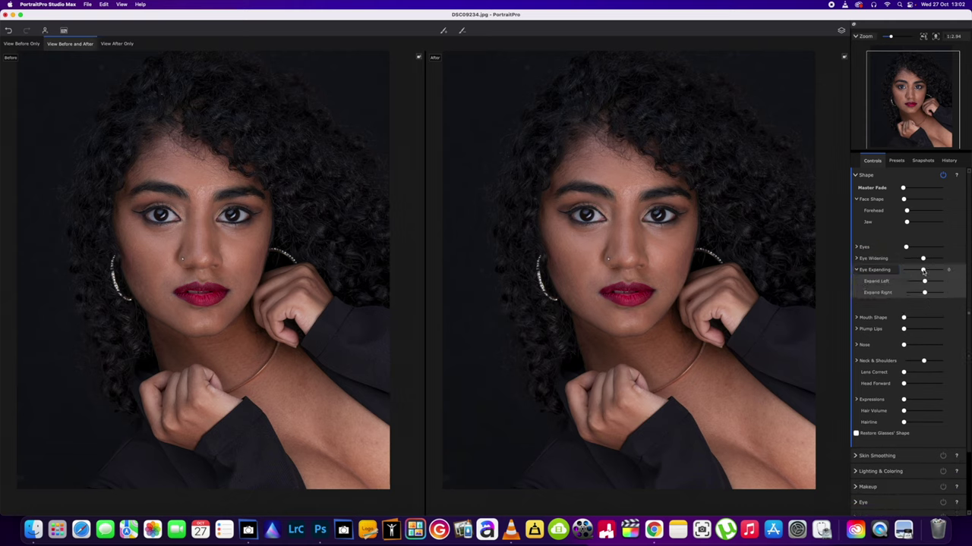
mouse_move(923, 270)
left_mouse_down()
mouse_move(941, 271)
mouse_move(909, 282)
mouse_move(925, 282)
left_mouse_up()
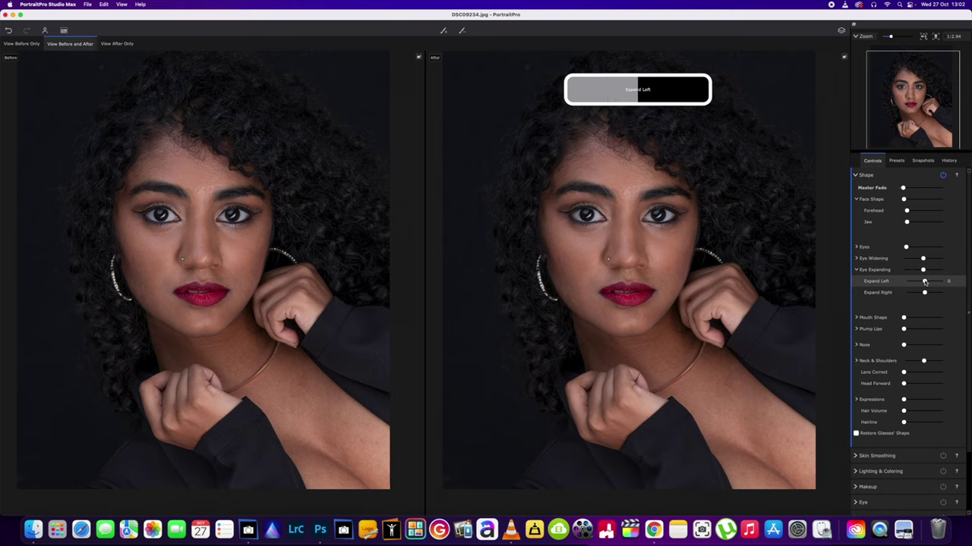
left_click(857, 270)
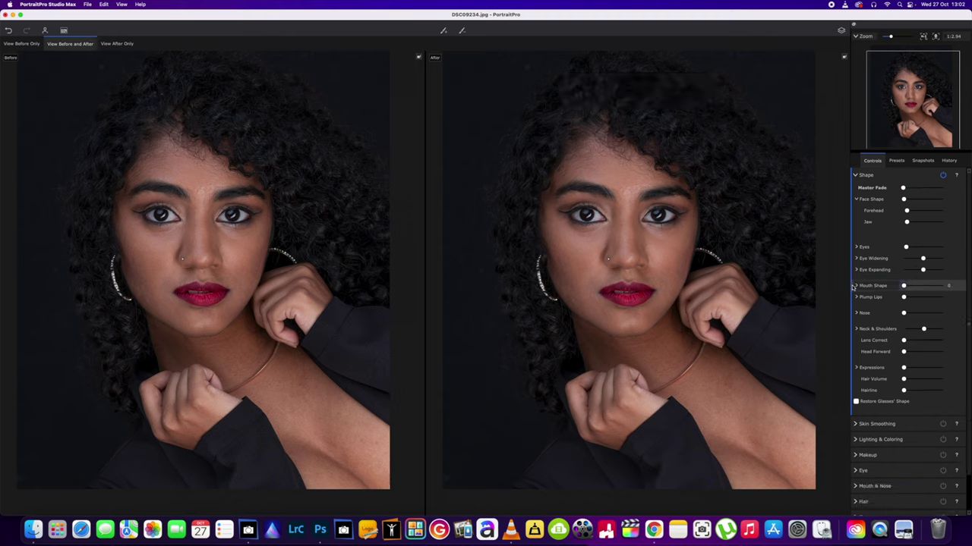
Step: Try the Blur Lip Line adjustment under Mouth Shape on a close-up of the lips and reset it to 0
left_click(855, 285)
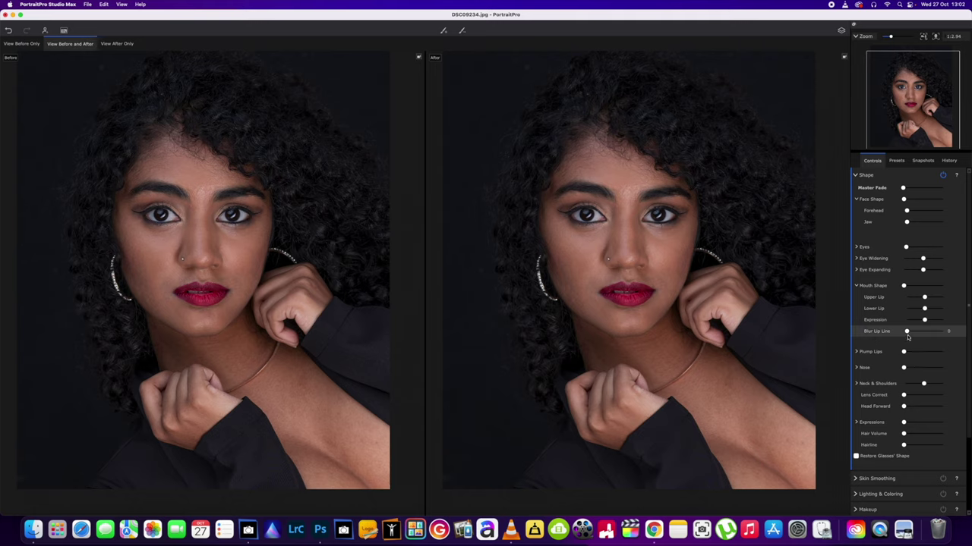
left_click_drag(906, 331, 916, 331)
scroll(616, 294, "up", 5)
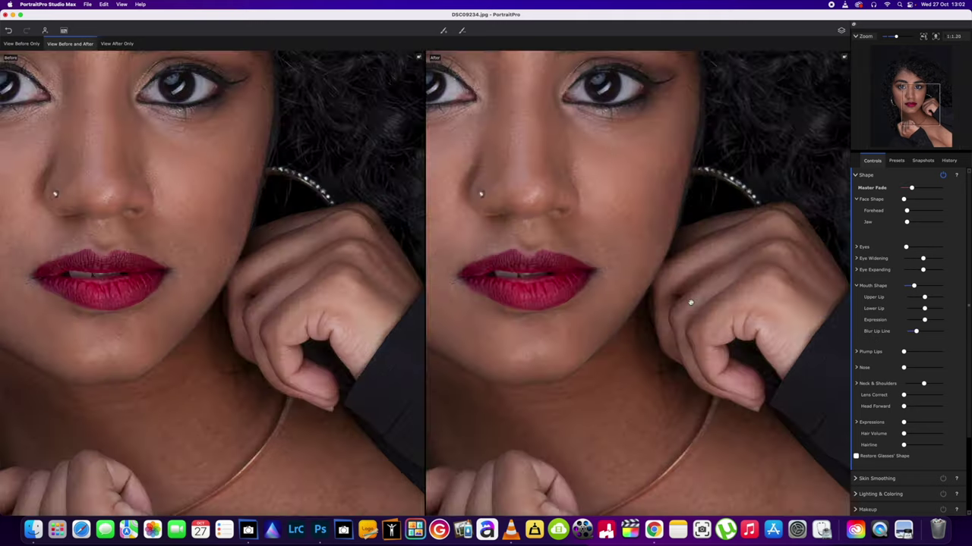
scroll(587, 284, "down", 3)
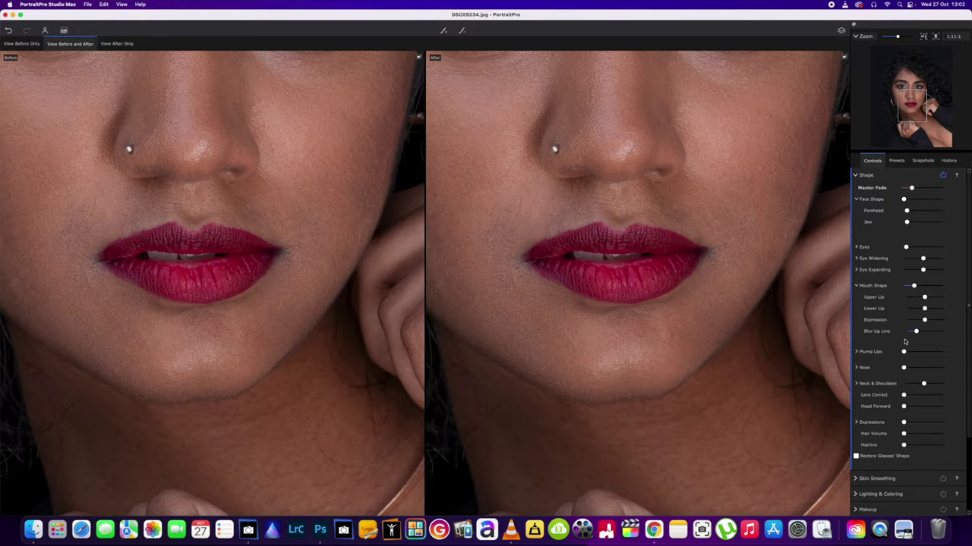
left_click_drag(916, 332, 904, 332)
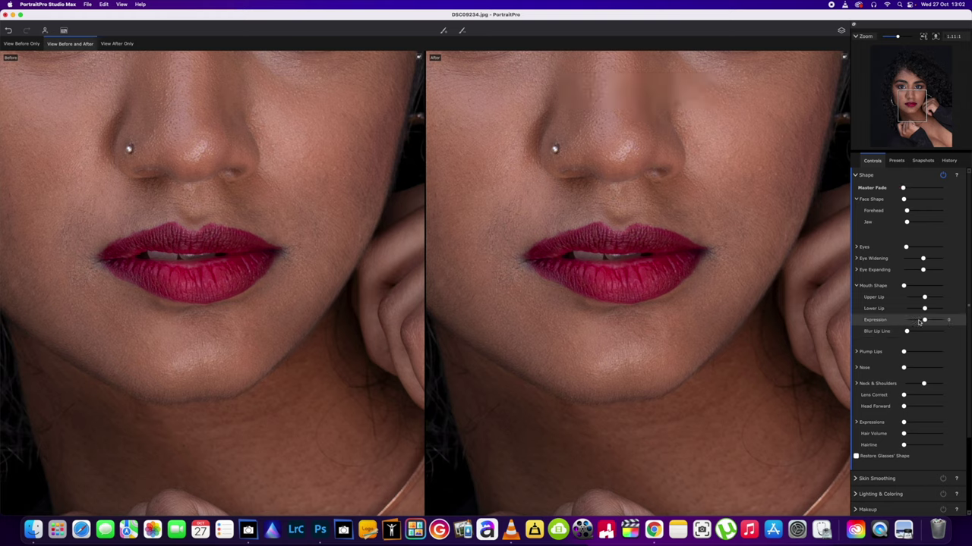
left_click_drag(905, 333, 914, 334)
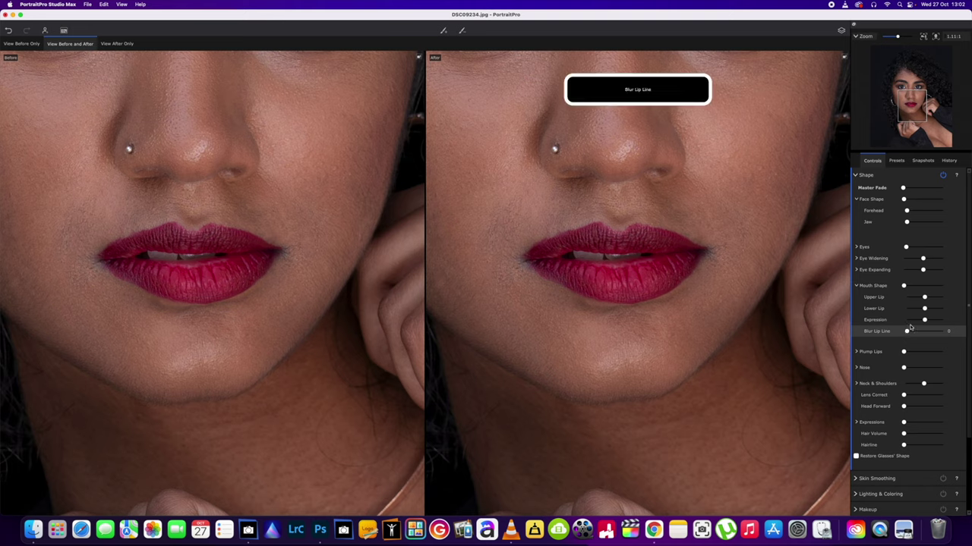
mouse_move(913, 332)
left_mouse_down()
mouse_move(940, 330)
mouse_move(906, 332)
left_mouse_up()
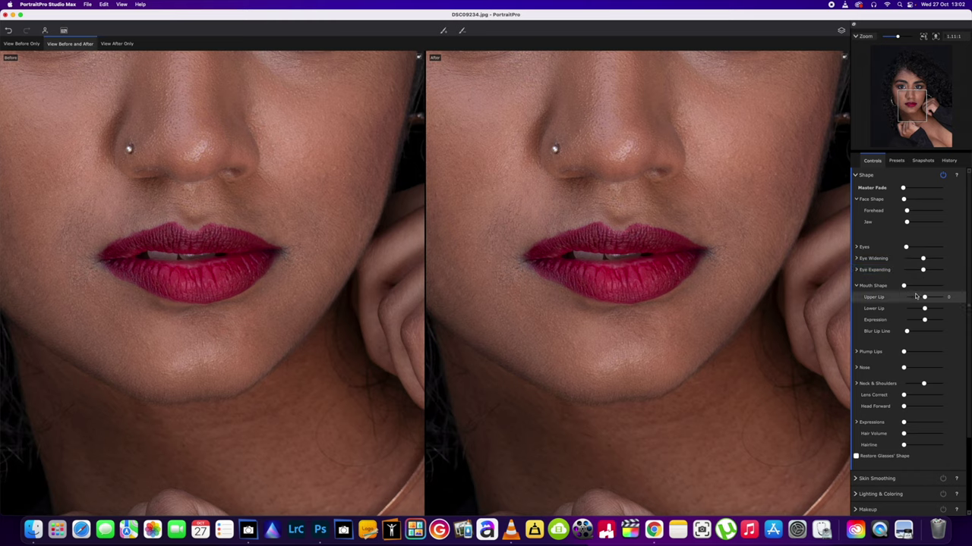
Step: Set the overall Mouth Shape adjustment to 41
mouse_move(904, 290)
left_mouse_down()
mouse_move(938, 288)
mouse_move(905, 287)
mouse_move(928, 288)
mouse_move(919, 286)
left_mouse_up()
left_click_drag(922, 332, 828, 308)
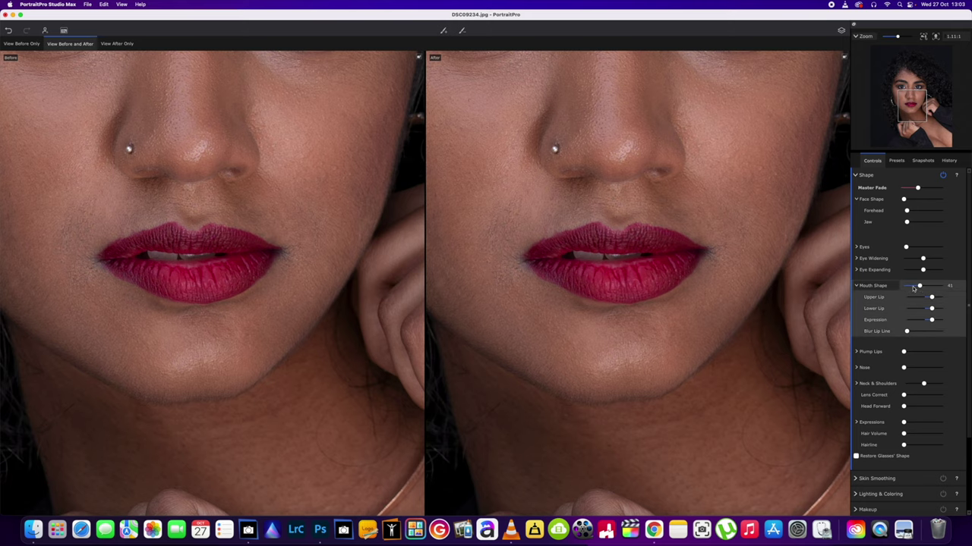
Step: Reset the overall Mouth Shape adjustment to 0, and try Plump Upper Lip and Plump Lower Lip before returning both to 0
left_click_drag(919, 286, 807, 284)
scroll(695, 277, "down", 3)
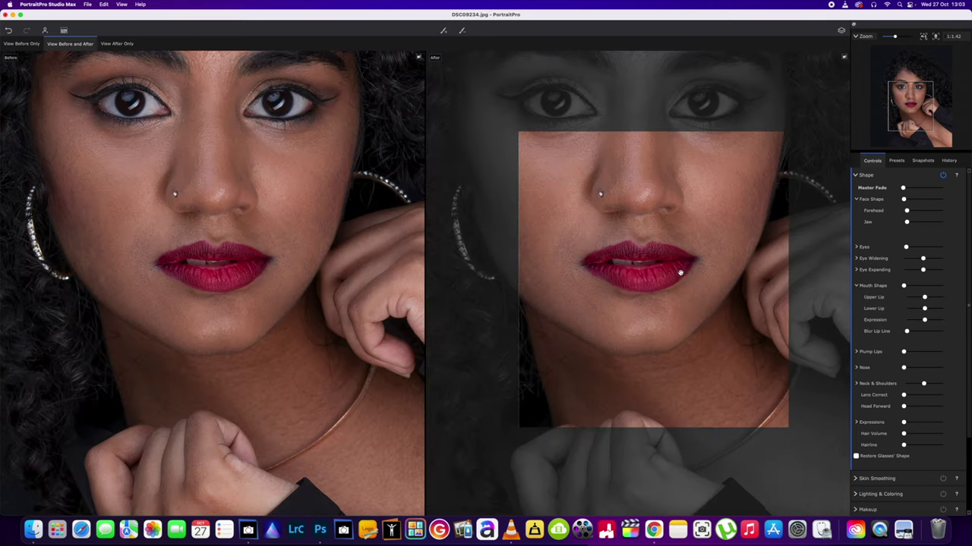
left_click(857, 352)
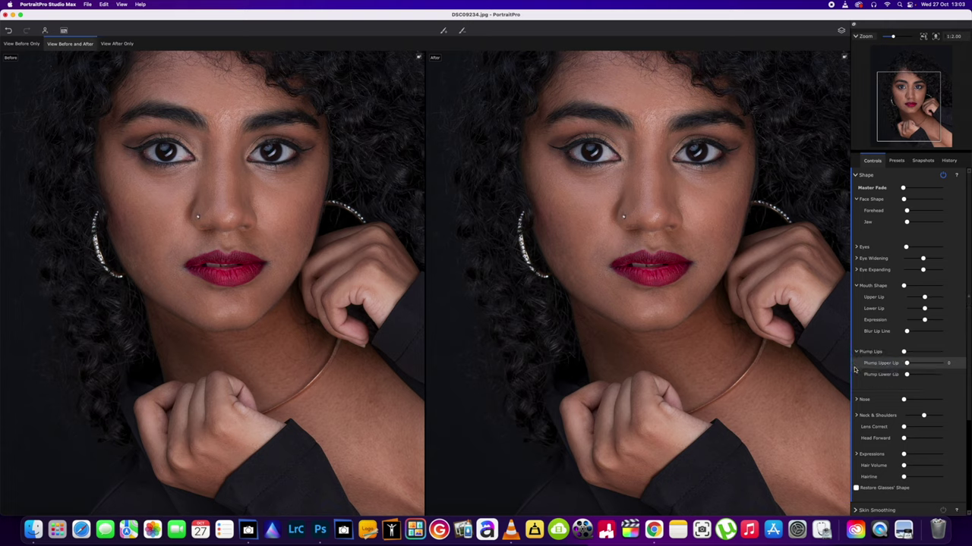
mouse_move(906, 363)
left_mouse_down()
mouse_move(930, 367)
mouse_move(910, 365)
mouse_move(930, 375)
mouse_move(906, 375)
left_mouse_up()
left_click(856, 352)
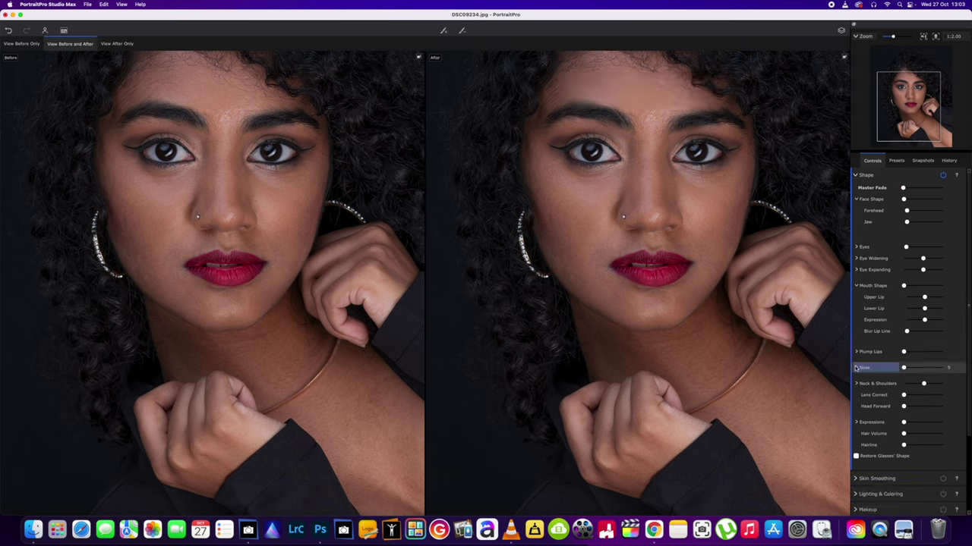
Step: Apply a subtle Slim Nose adjustment that brings the overall Nose value to 13, and collapse the Nose group
left_click(856, 368)
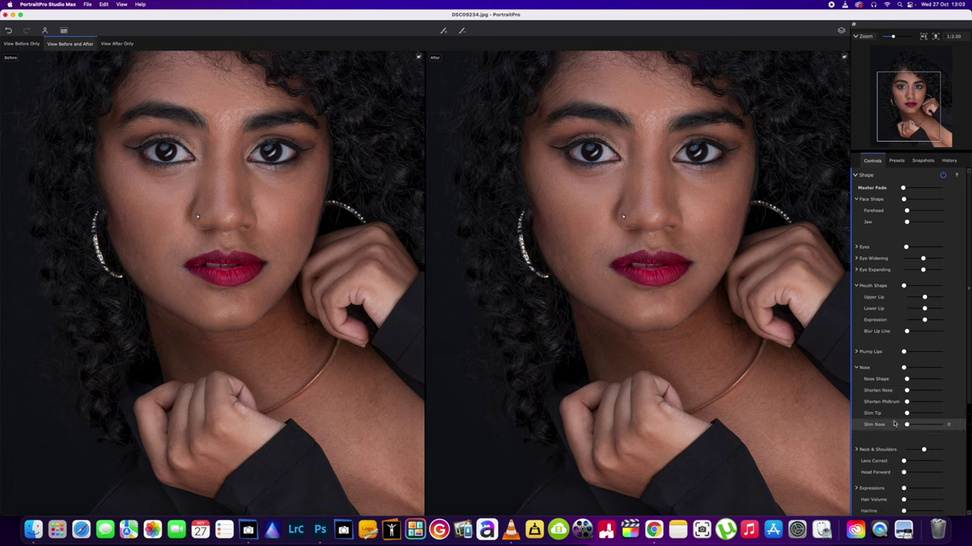
left_click_drag(907, 426, 912, 426)
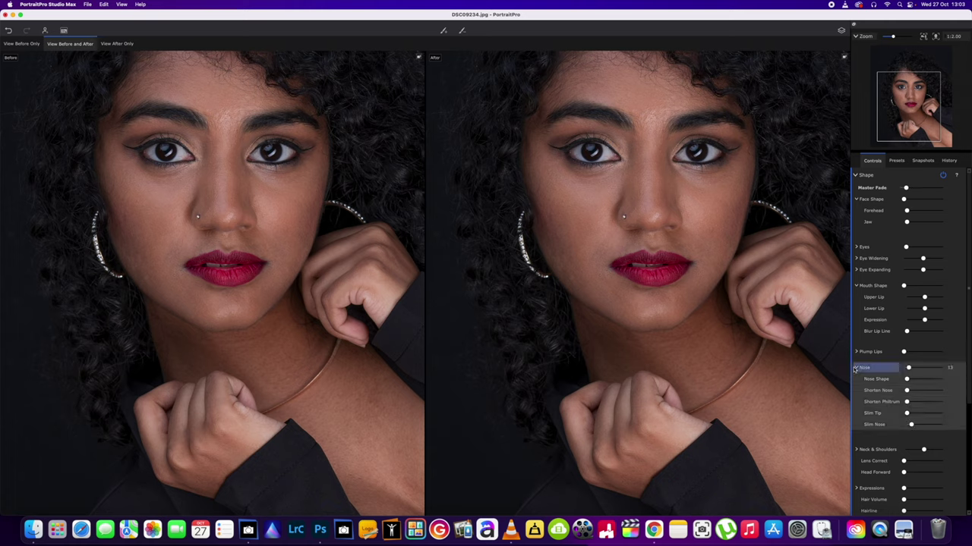
left_click(856, 368)
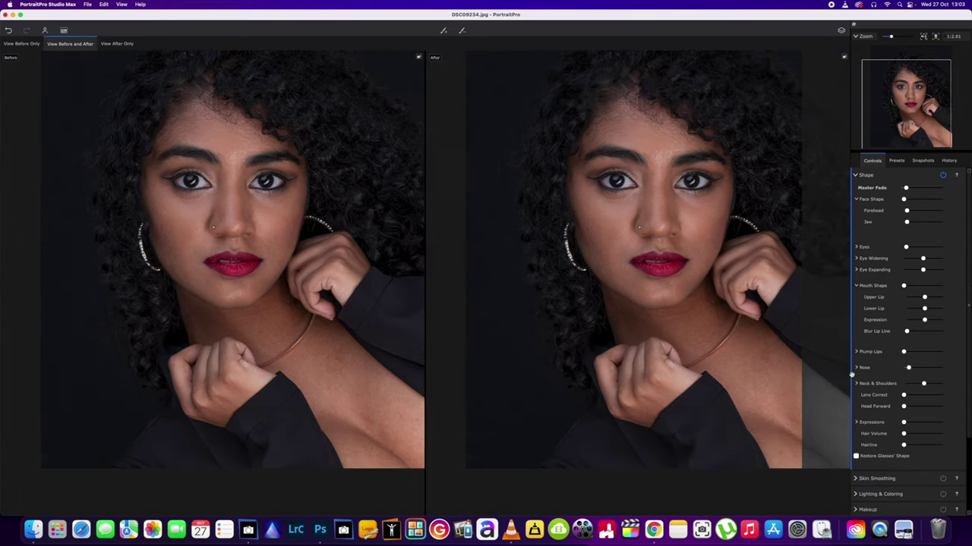
Step: Expand Neck & Shoulders, hide the Shoulder Box tip, and try its adjustments, leaving Tuck Neck barely raised and Shoulders at 0
left_click(856, 384)
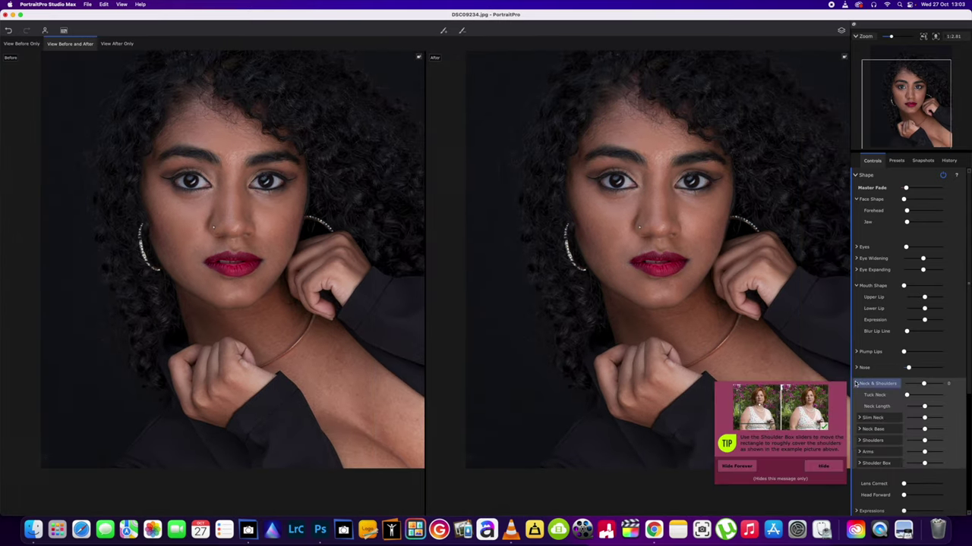
left_click(824, 468)
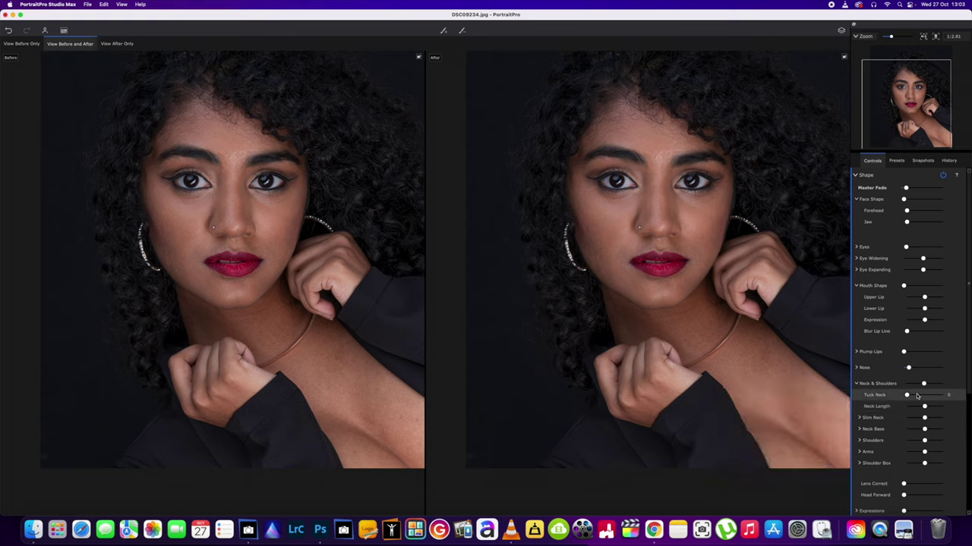
left_click_drag(906, 395, 924, 441)
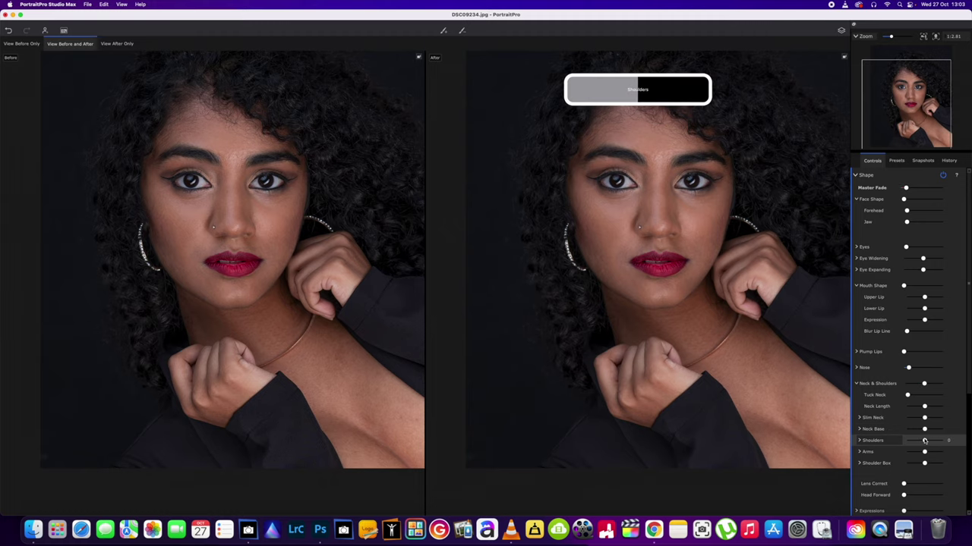
scroll(762, 397, "down", 3)
scroll(762, 397, "up", 4)
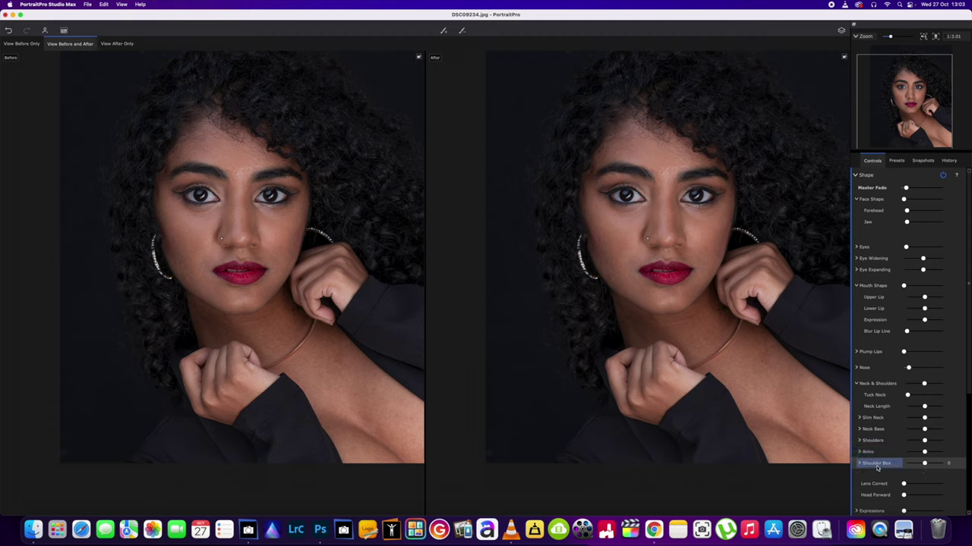
Step: Try the Head Forward adjustment below the Neck & Shoulders group and return it to 0
scroll(877, 467, "down", 3)
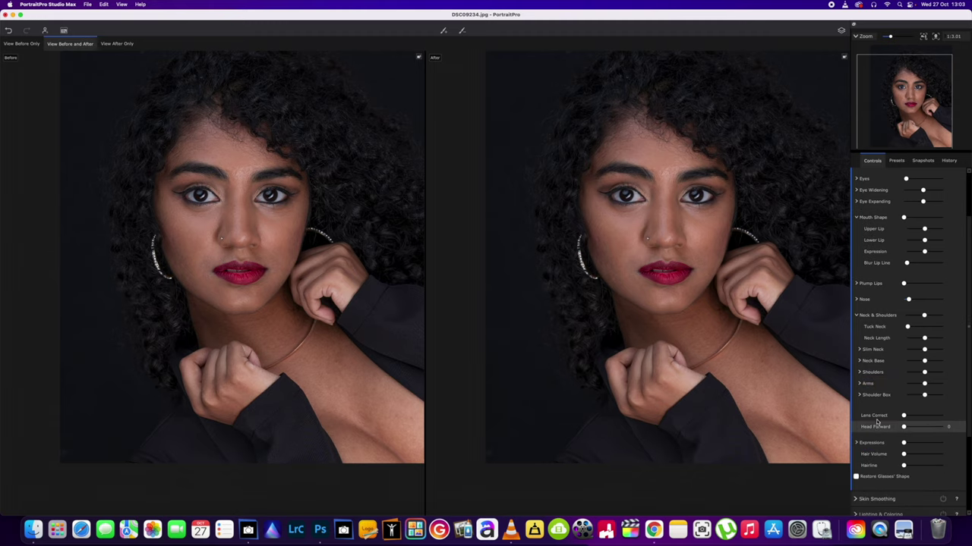
scroll(879, 410, "down", 2)
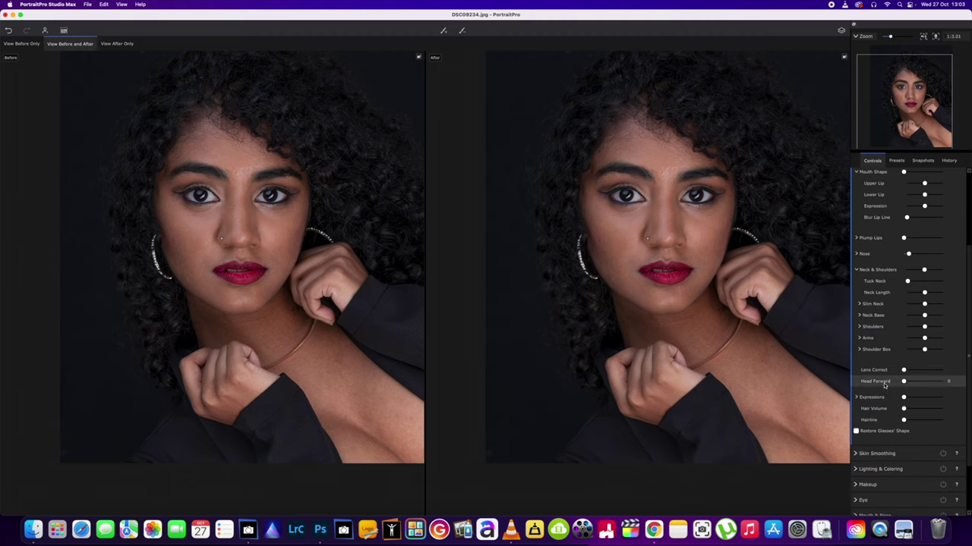
mouse_move(903, 380)
left_mouse_down()
mouse_move(915, 385)
mouse_move(897, 387)
left_mouse_up()
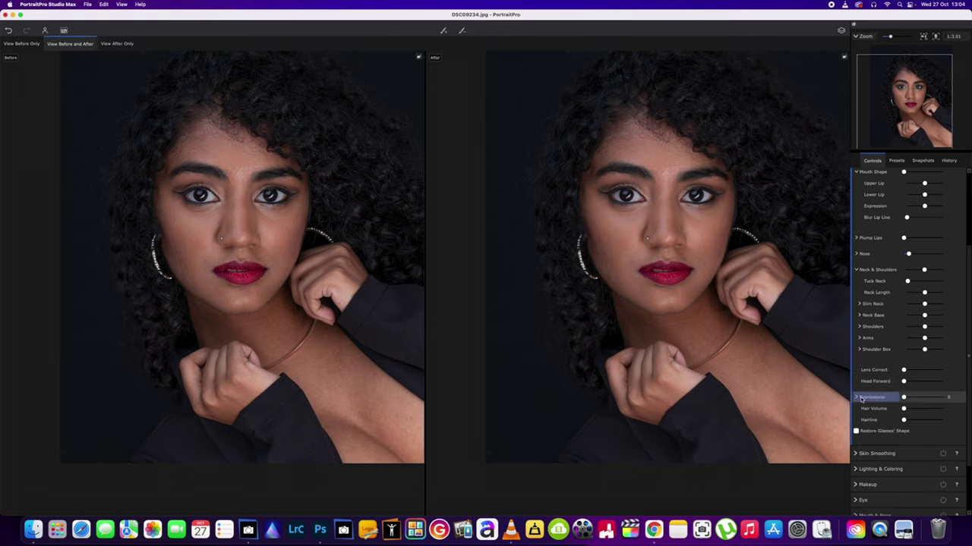
Step: Try the Hair Volume and Hairline adjustments with the whole portrait in view and return both to 0
scroll(873, 398, "down", 2)
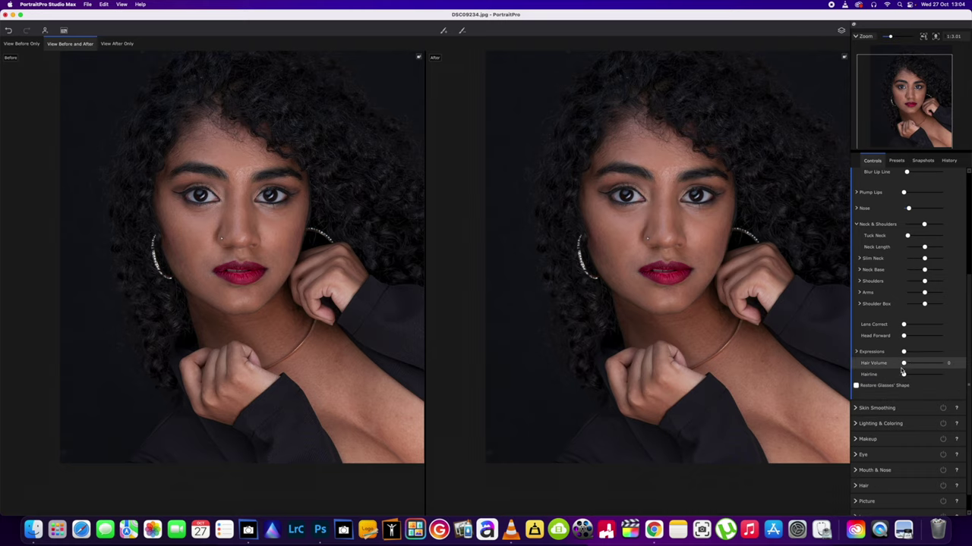
left_click(904, 363)
scroll(822, 358, "down", 2)
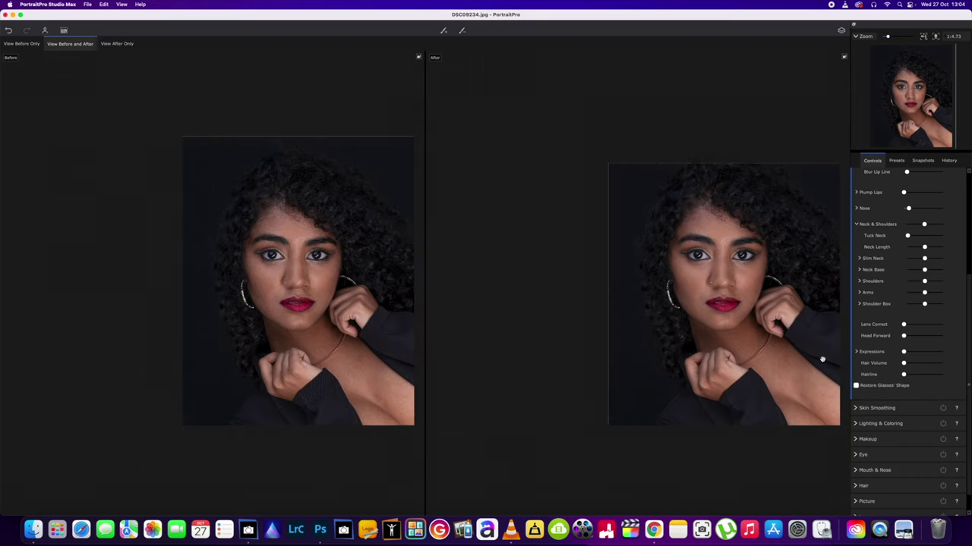
left_click_drag(792, 339, 662, 296)
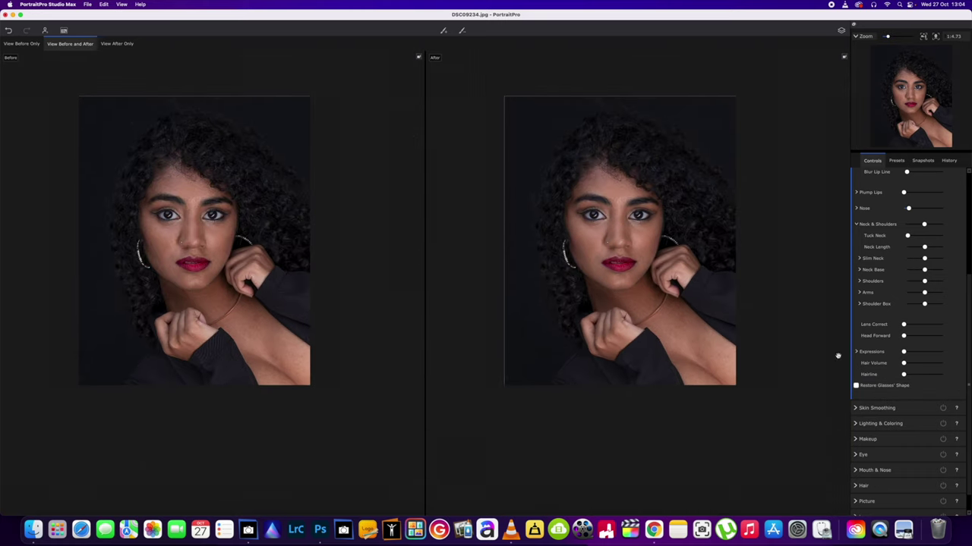
left_click(903, 364)
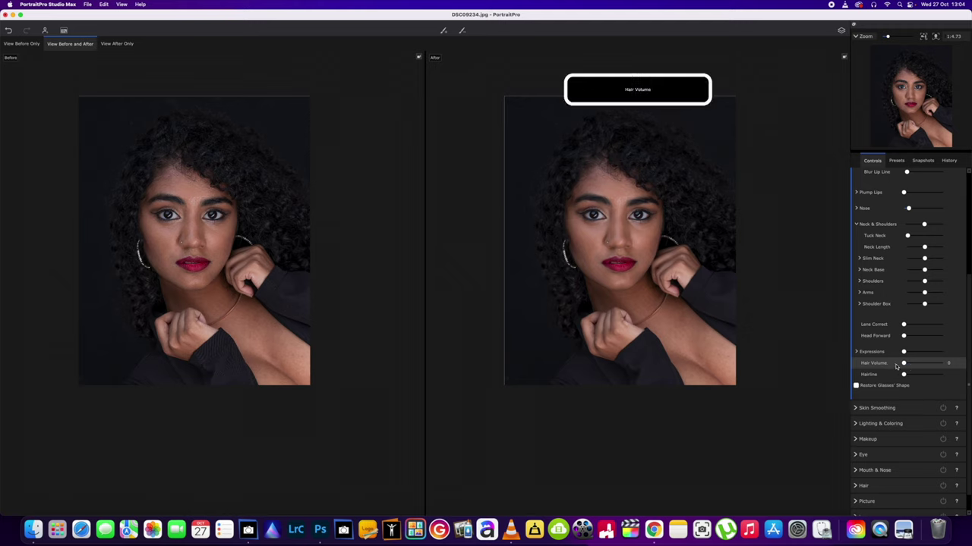
mouse_move(896, 366)
left_mouse_down()
mouse_move(952, 368)
mouse_move(897, 366)
mouse_move(944, 375)
mouse_move(899, 375)
left_mouse_up()
scroll(873, 376, "down", 1)
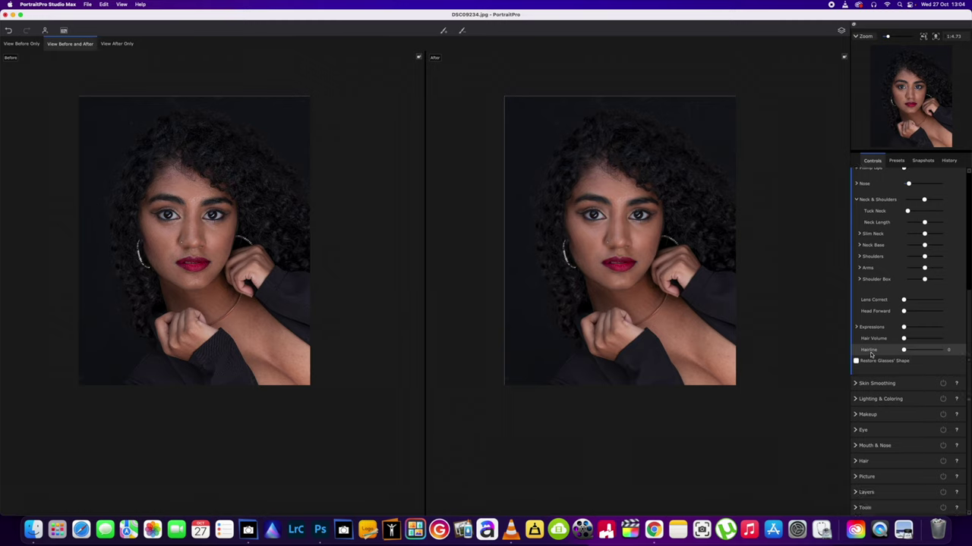
Step: Set the Jaw adjustment under Face Shape to 21 and collapse the Face Shape group
scroll(870, 354, "up", 3)
scroll(871, 354, "up", 3)
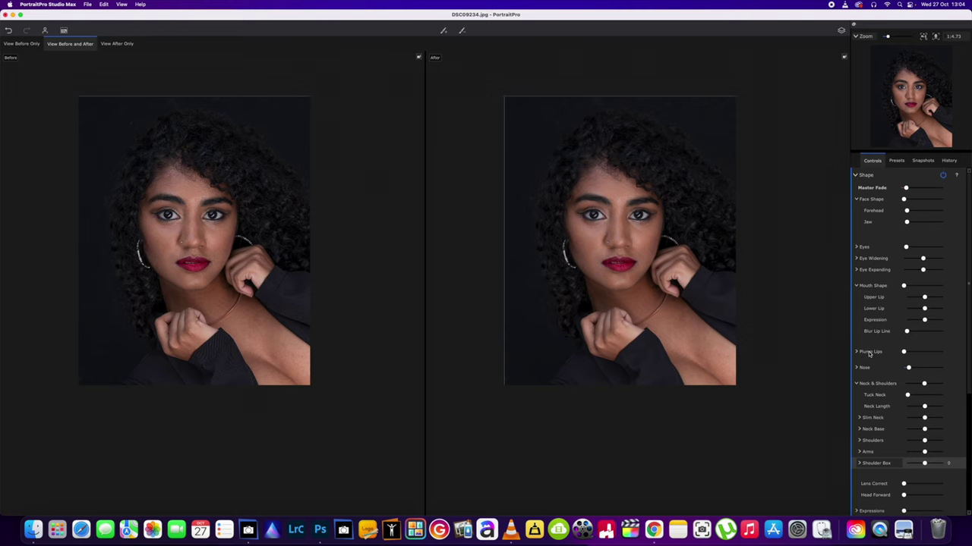
scroll(710, 294, "up", 2)
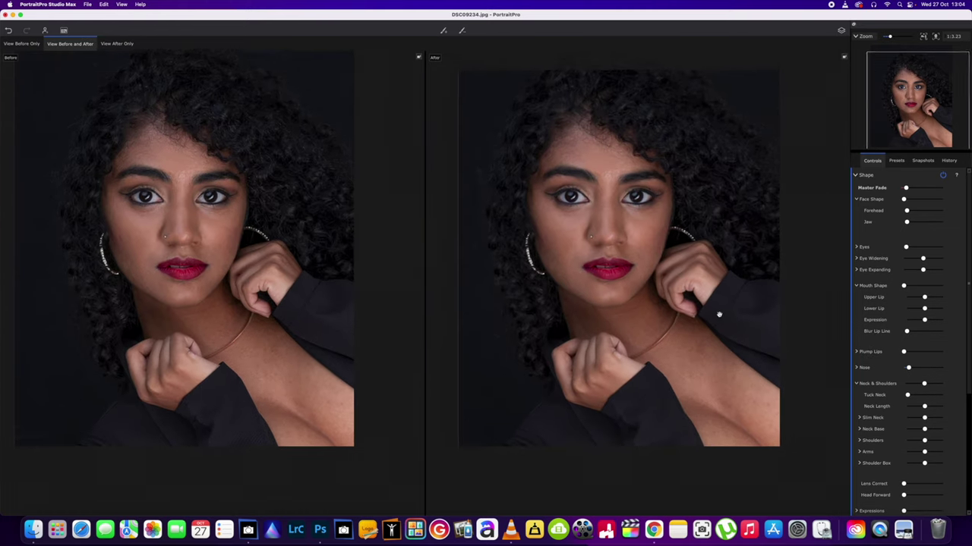
scroll(745, 322, "down", 2)
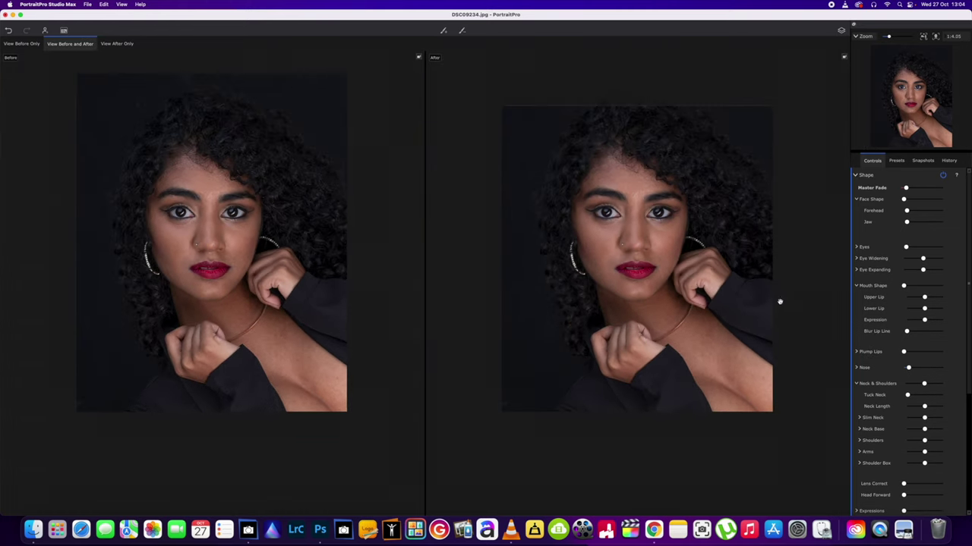
mouse_move(907, 222)
mouse_move(907, 222)
left_mouse_down()
mouse_move(924, 222)
mouse_move(914, 222)
left_mouse_up()
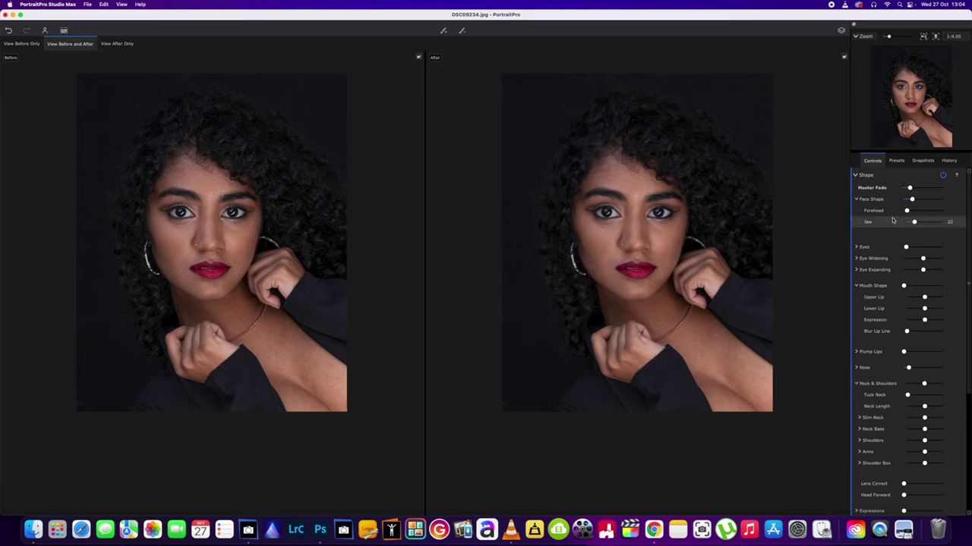
left_click(857, 199)
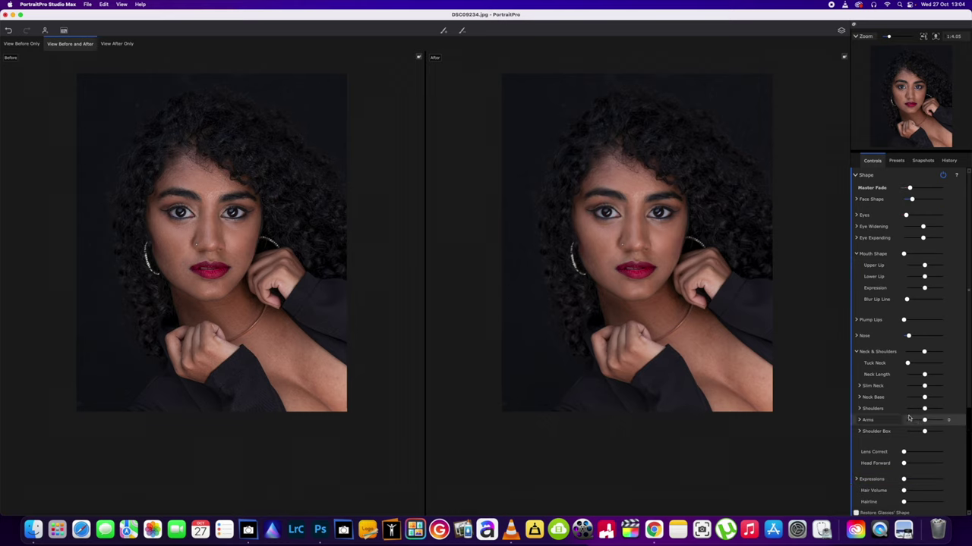
Step: Raise Hair Volume to its maximum, and try the Hairline adjustment before returning it to 0
scroll(891, 402, "down", 3)
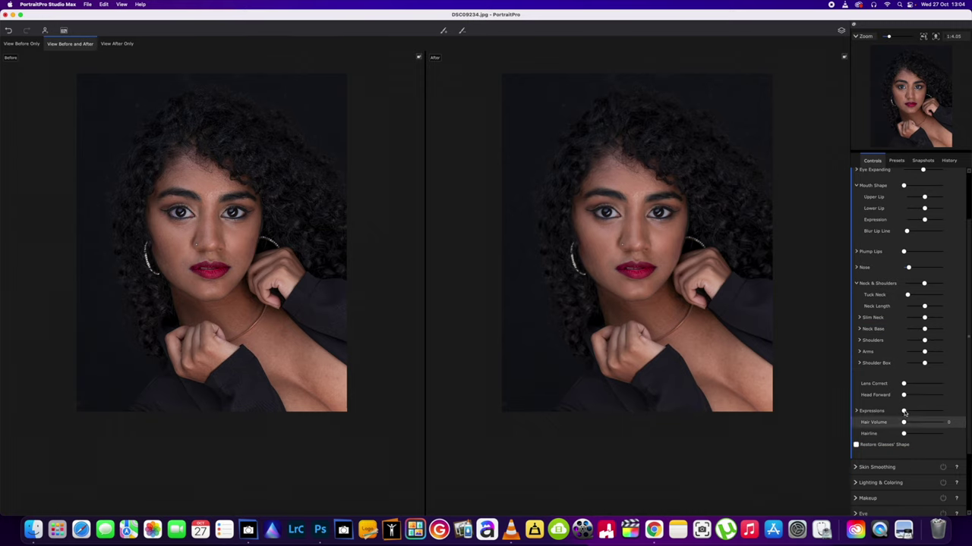
left_click_drag(903, 422, 942, 422)
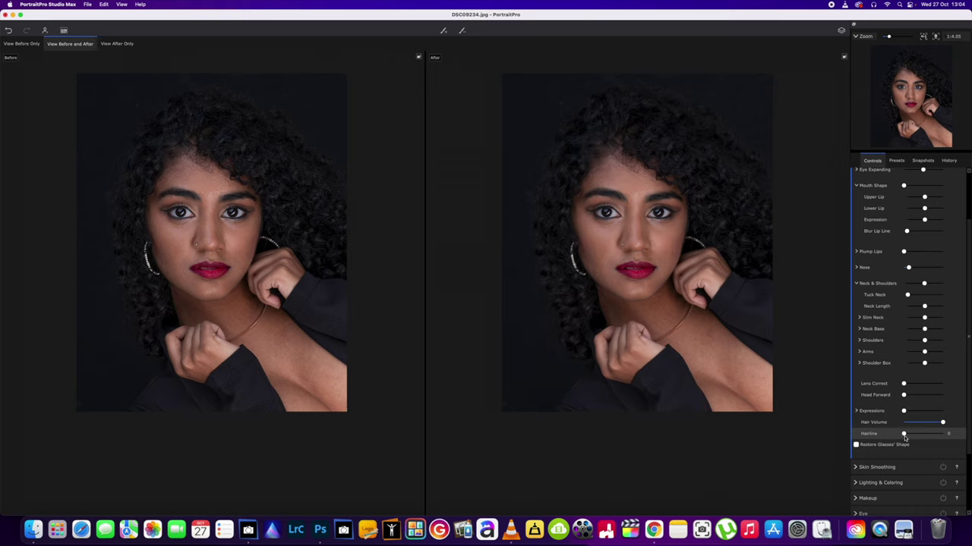
left_click_drag(904, 435, 895, 434)
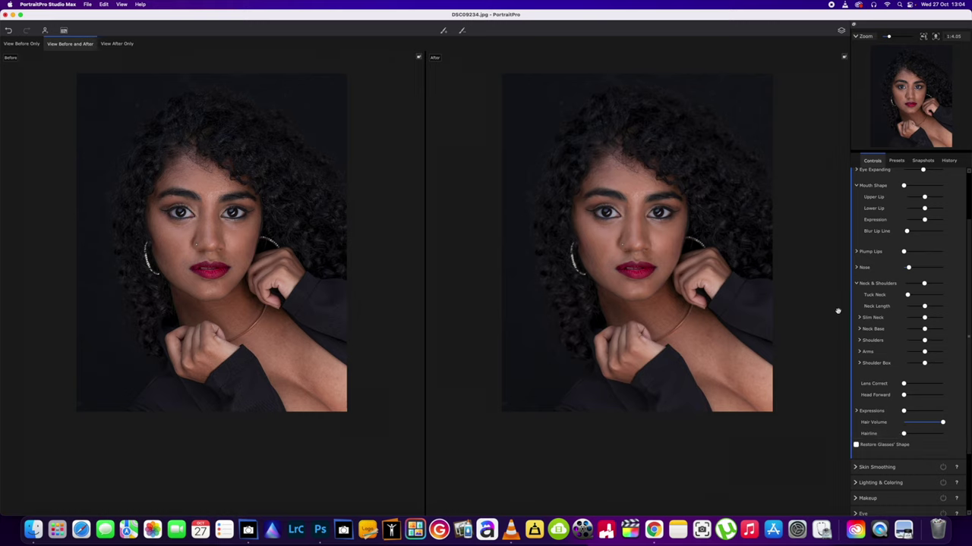
scroll(661, 244, "up", 5)
scroll(657, 243, "down", 3)
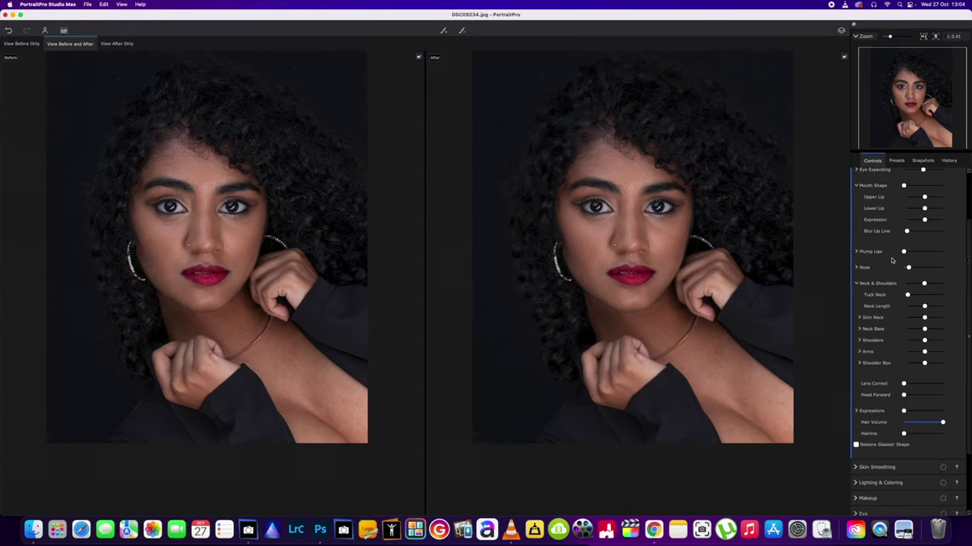
Step: Increase Widen Right to bring the overall Eye Widening to 28, and try Eye Expanding before returning it to 0
scroll(892, 251, "up", 3)
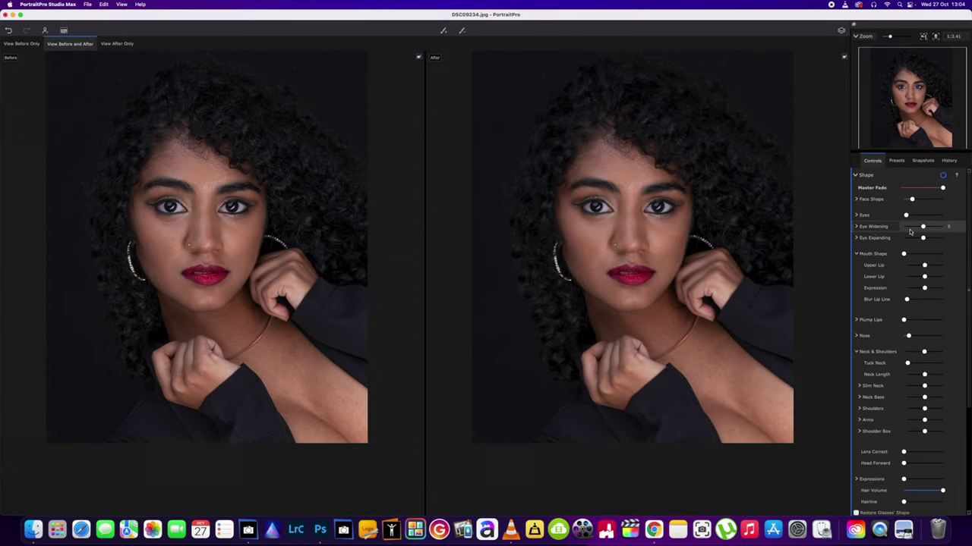
left_click(856, 227)
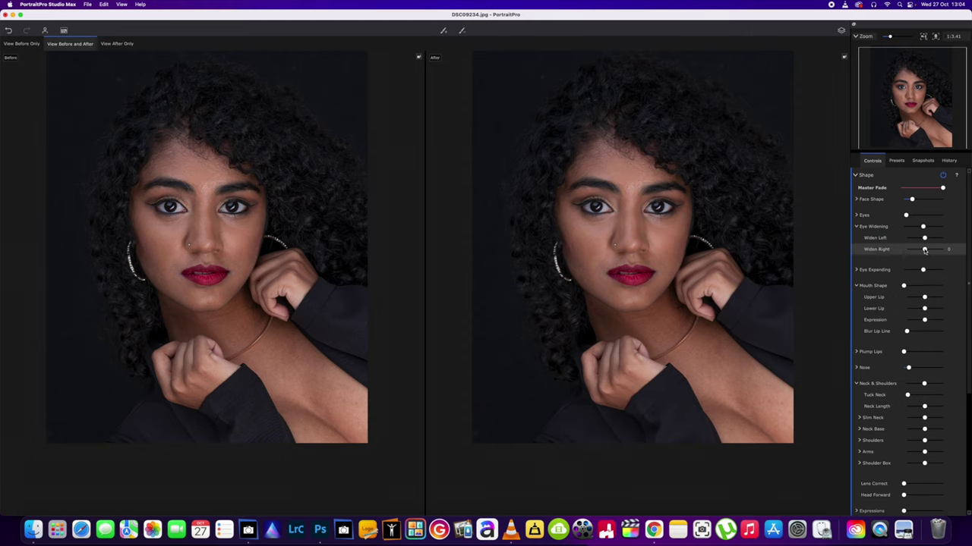
left_click_drag(924, 250, 926, 251)
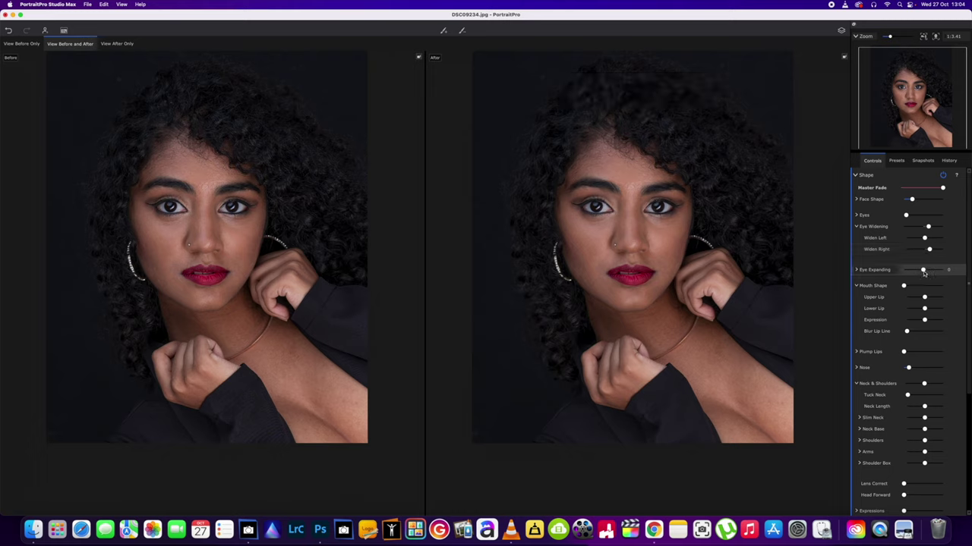
left_click_drag(924, 273, 927, 275)
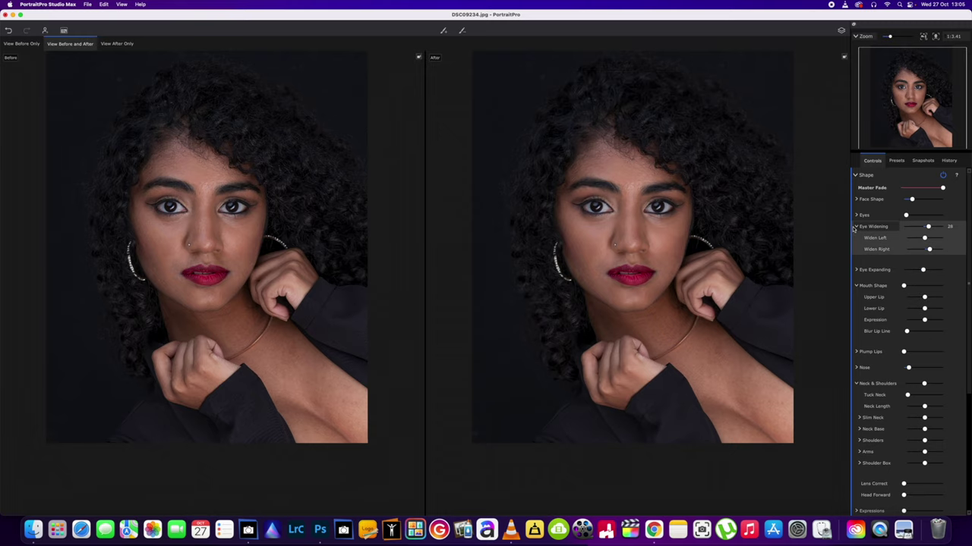
Step: Open the Skin Smoothing controls and permanently hide the skin mask tip
scroll(820, 267, "down", 2)
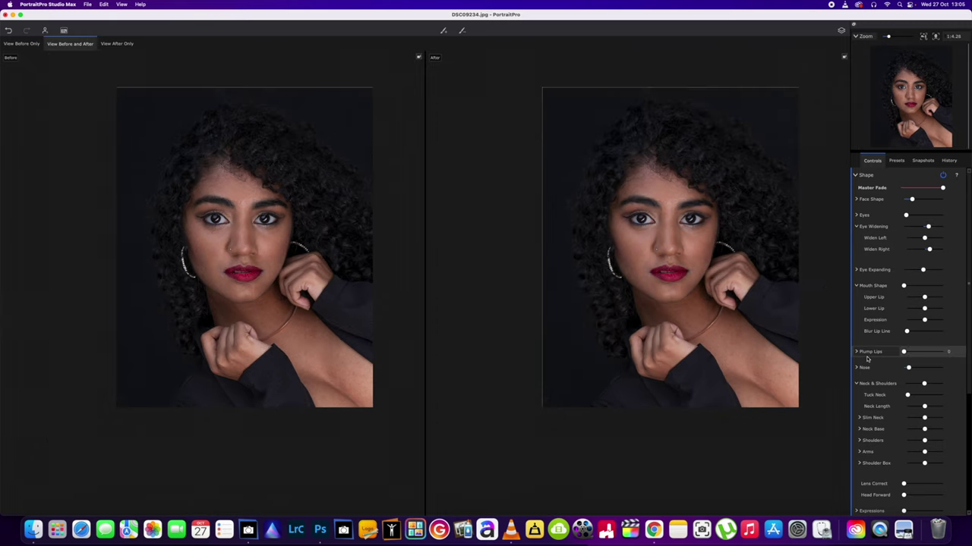
scroll(867, 358, "down", 10)
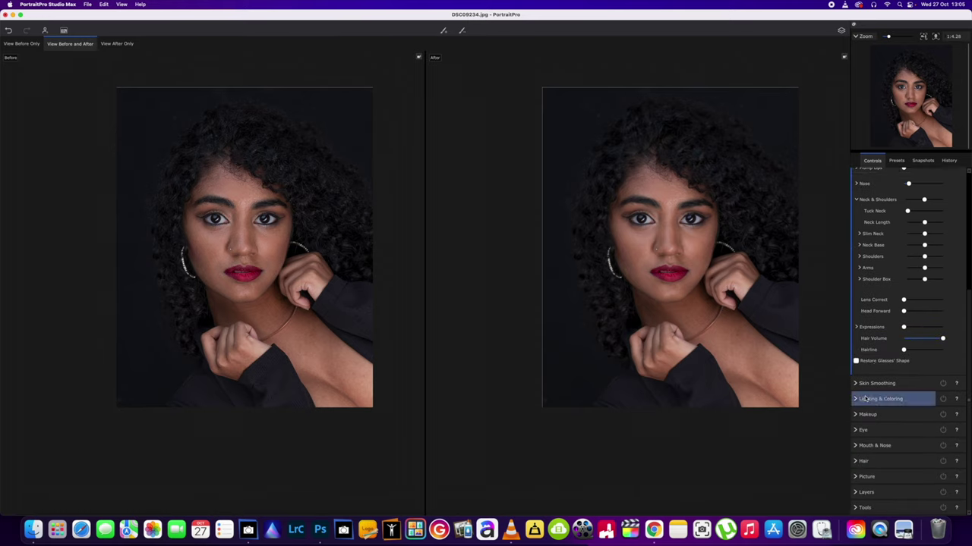
left_click(873, 384)
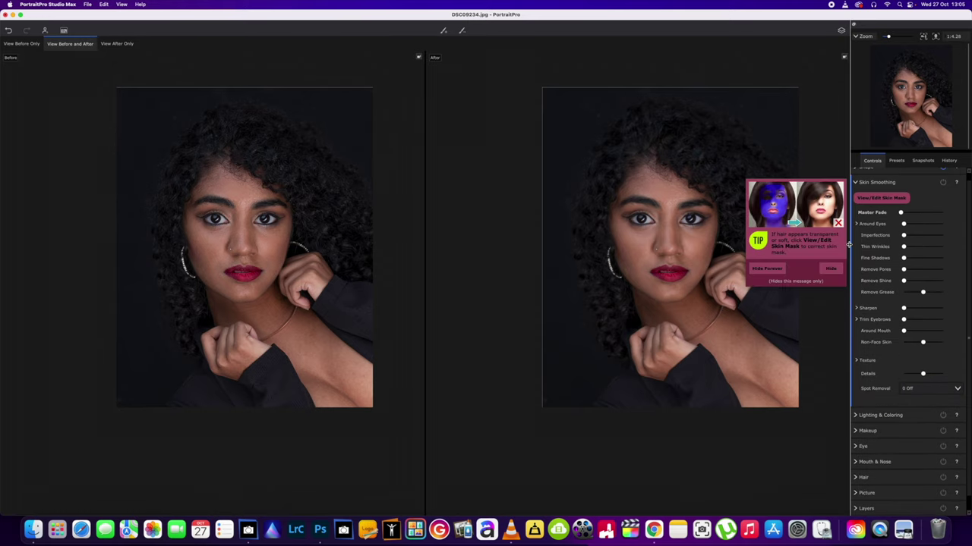
left_click(780, 270)
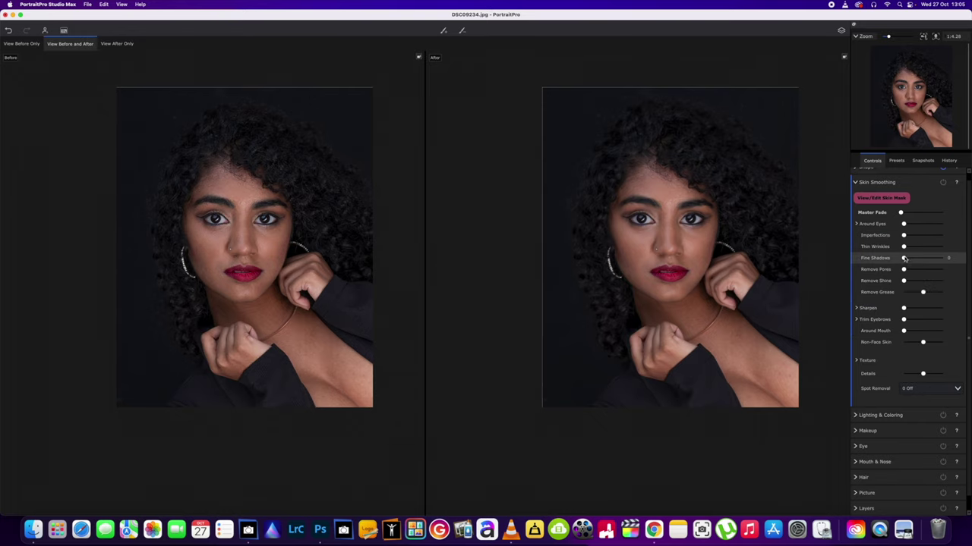
Step: Increase the Skin Smoothing Master Fade, raise Remove Pores to near its maximum, and collapse the Skin Smoothing section
scroll(802, 227, "up", 3)
scroll(790, 249, "down", 1)
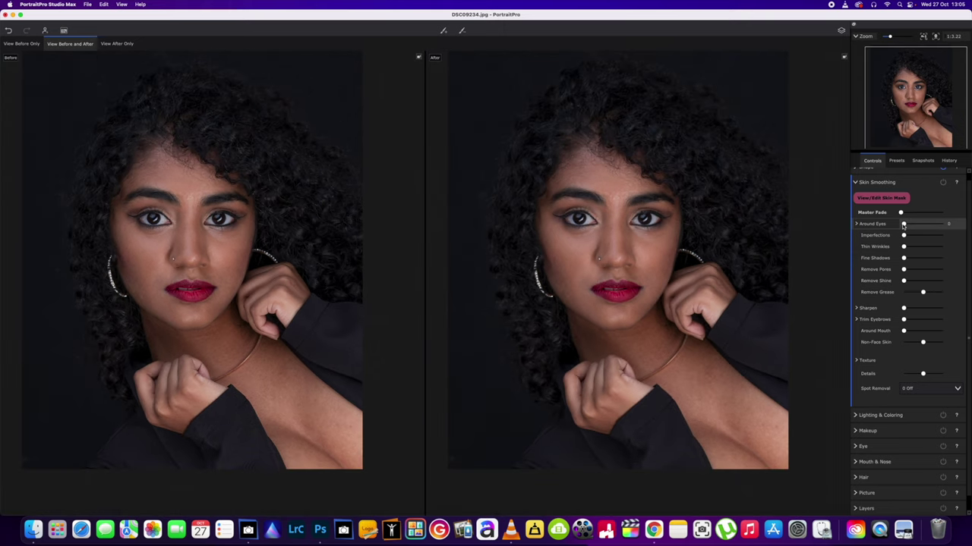
mouse_move(901, 213)
left_mouse_down()
mouse_move(929, 215)
mouse_move(917, 215)
left_mouse_up()
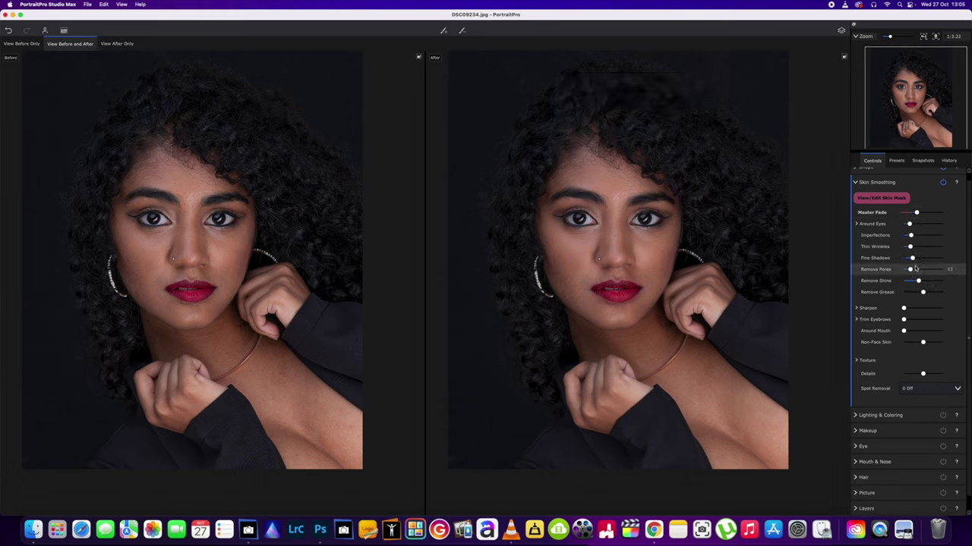
mouse_move(911, 272)
left_mouse_down()
mouse_move(940, 273)
mouse_move(916, 272)
left_mouse_up()
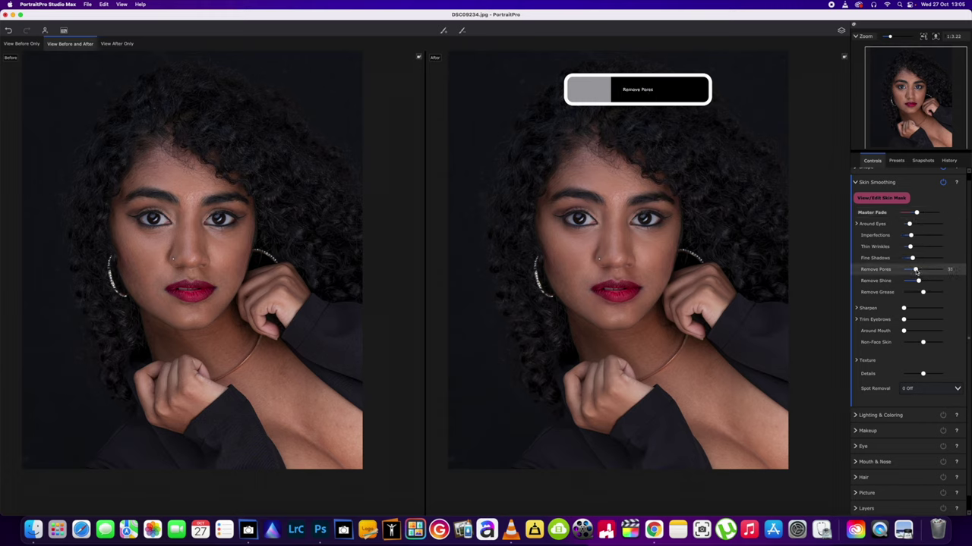
left_click_drag(921, 274, 935, 274)
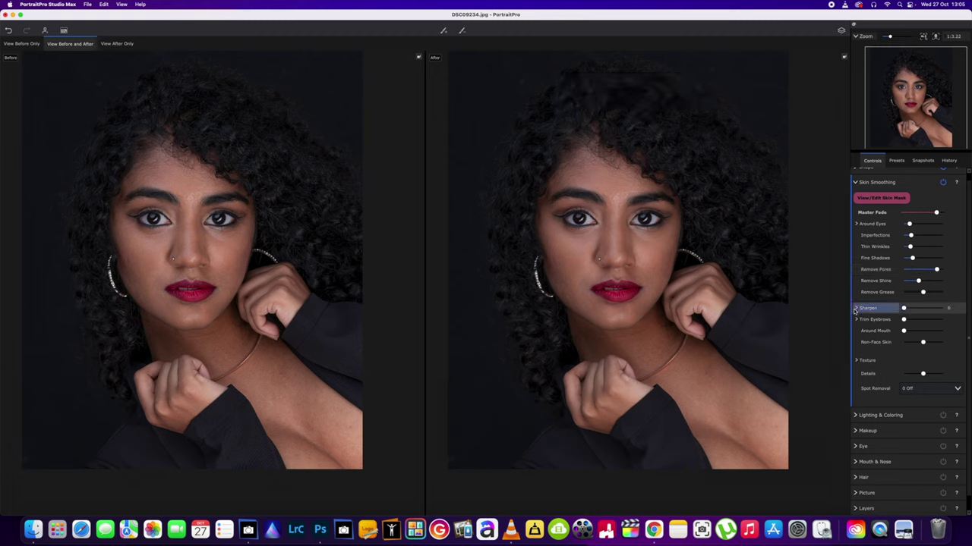
left_click(856, 183)
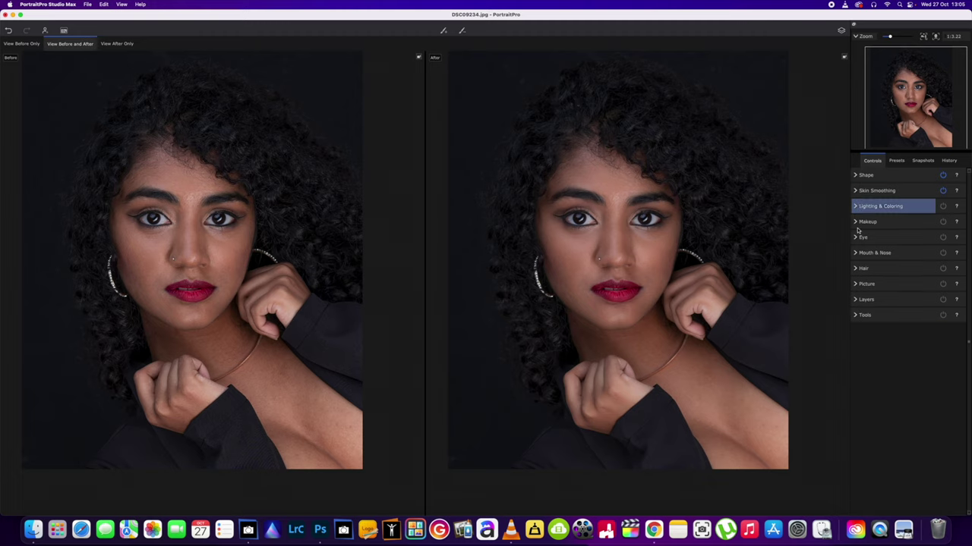
Step: Open the Makeup controls, permanently hide the makeup tip, and examine the Lipstick and Mascara options
left_click(855, 222)
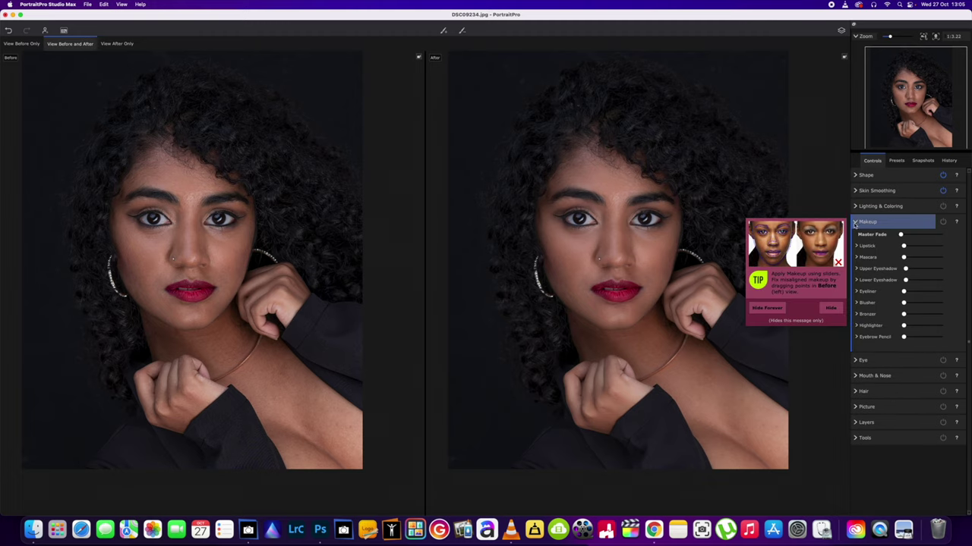
left_click(768, 310)
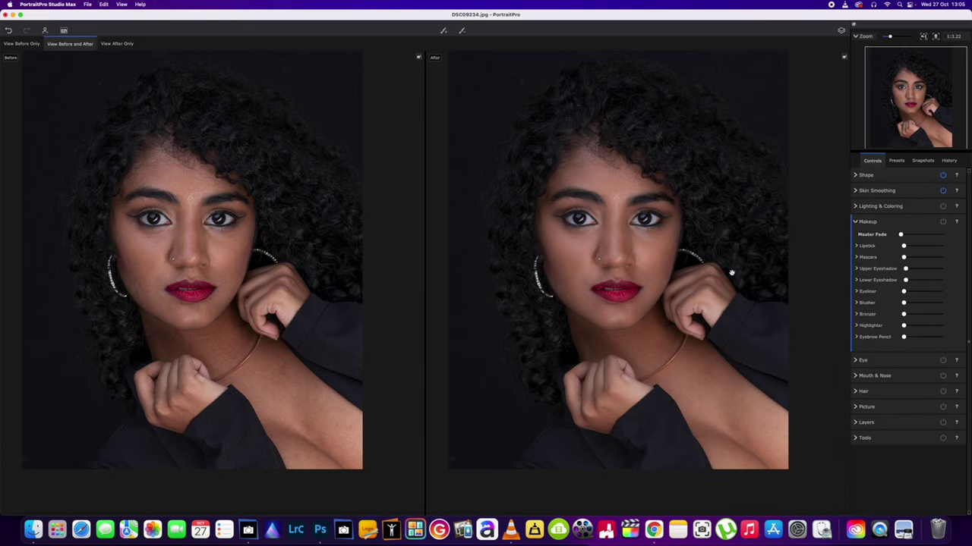
left_click(856, 246)
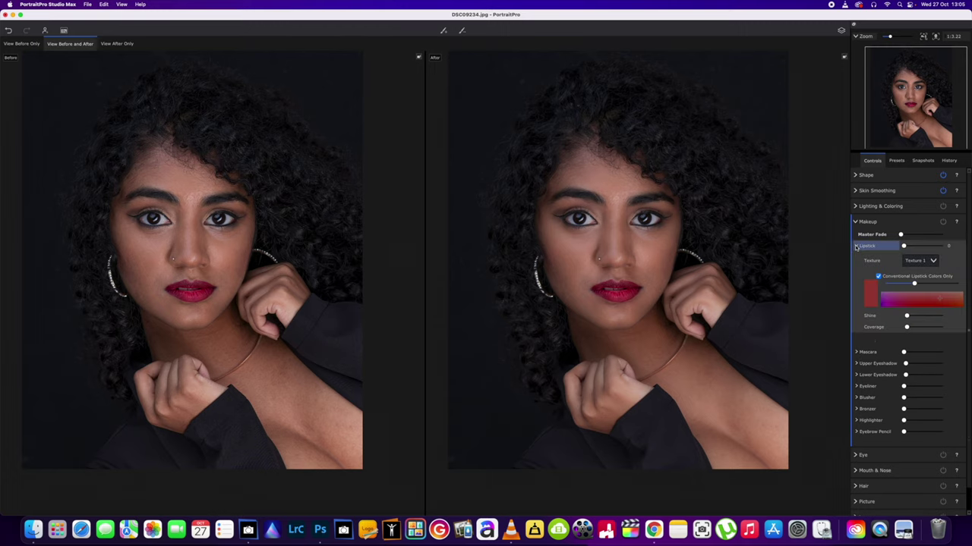
left_click(857, 246)
left_click(856, 258)
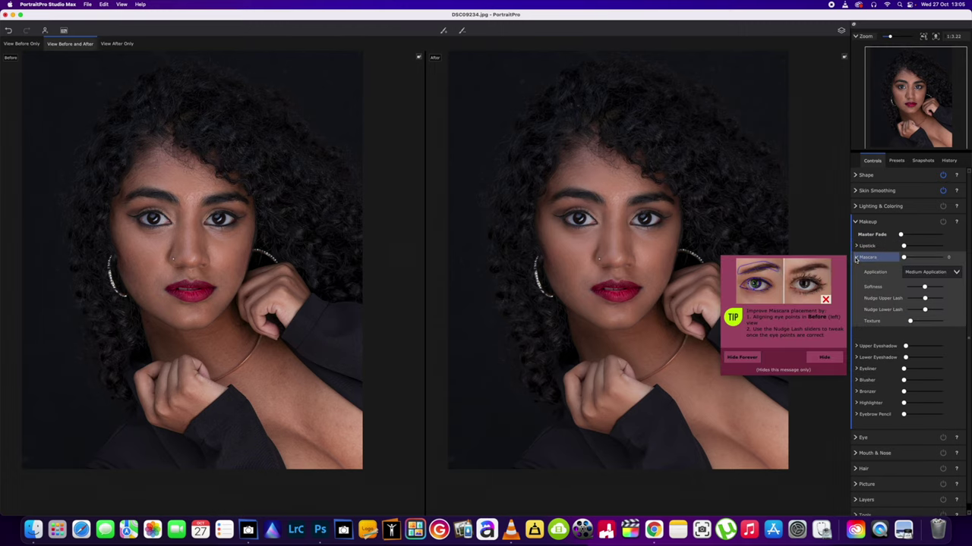
left_click(817, 357)
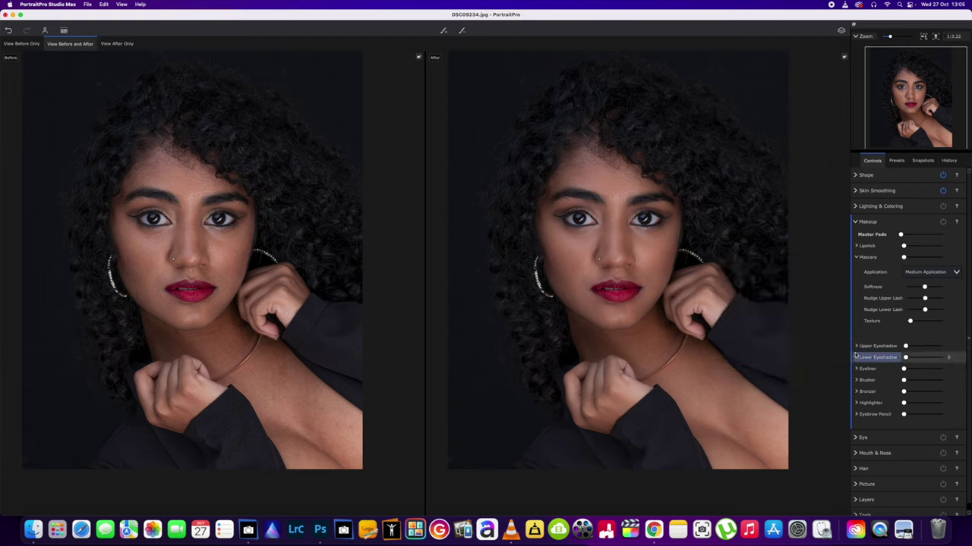
Step: Examine the expanded Upper Eyeshadow, Lower Eyeshadow and Eyeliner options under Makeup, dismissing the tips
left_click(856, 346)
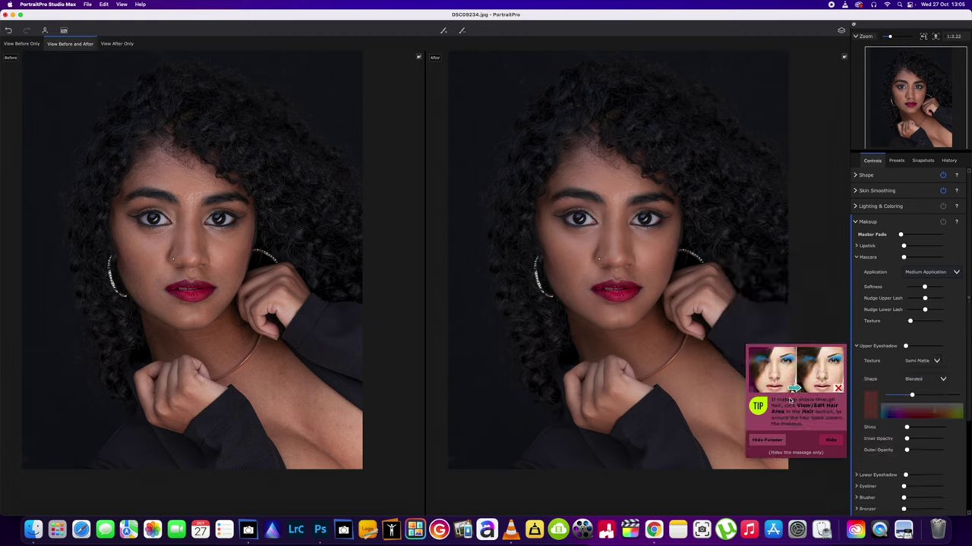
left_click(833, 442)
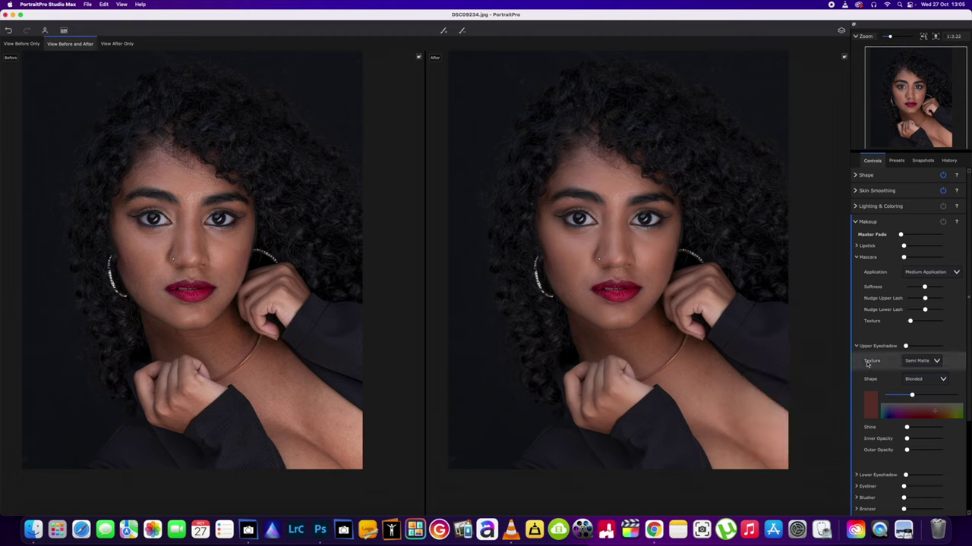
scroll(861, 372, "down", 4)
left_click(857, 384)
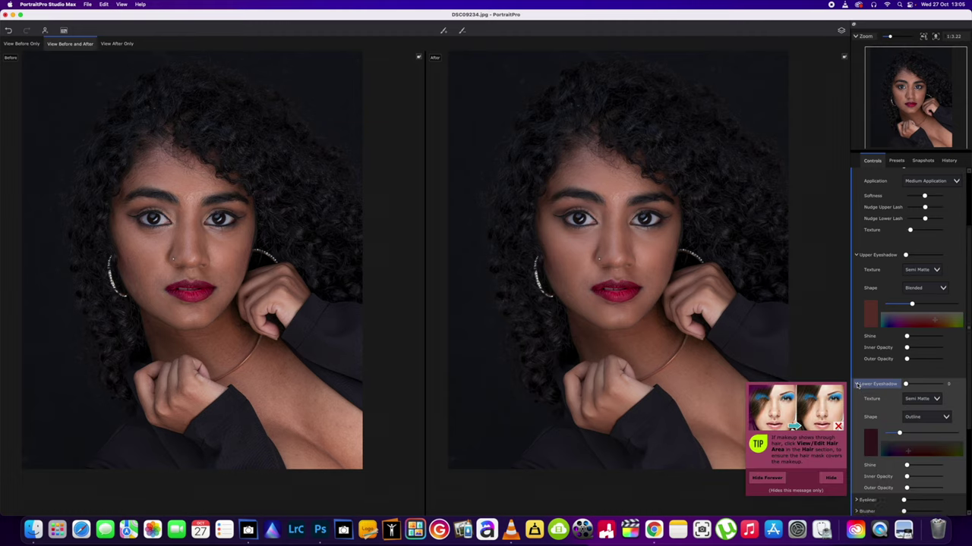
left_click(838, 451)
scroll(865, 395, "down", 6)
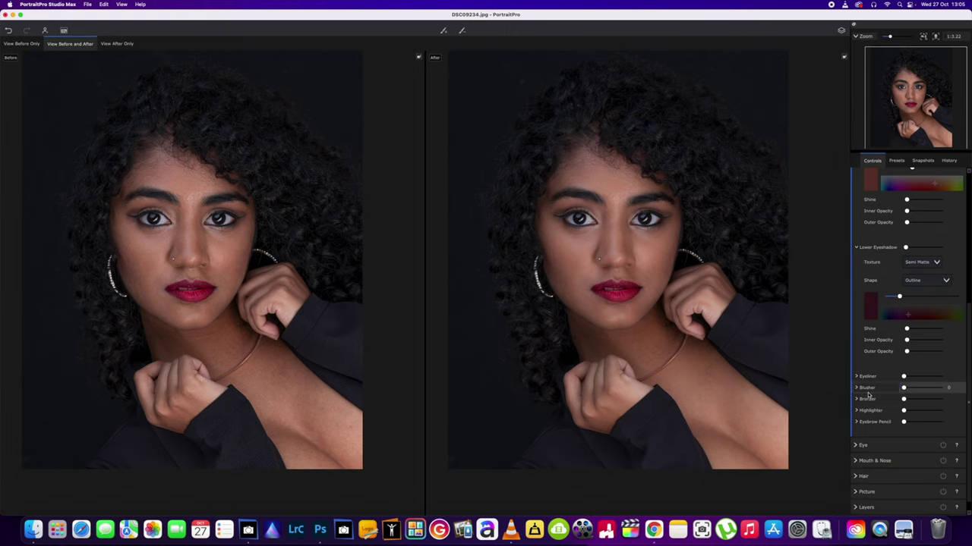
left_click(867, 375)
left_click(828, 471)
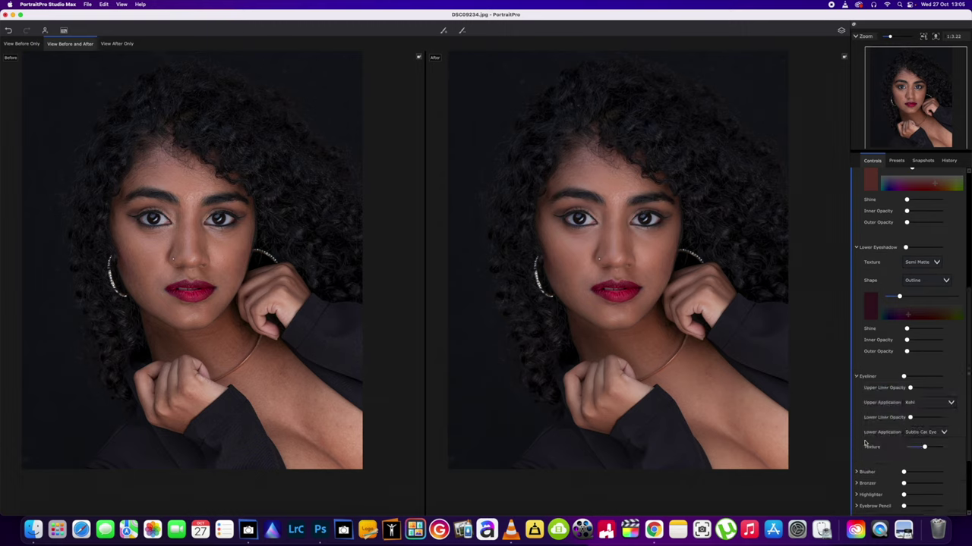
scroll(881, 405, "down", 3)
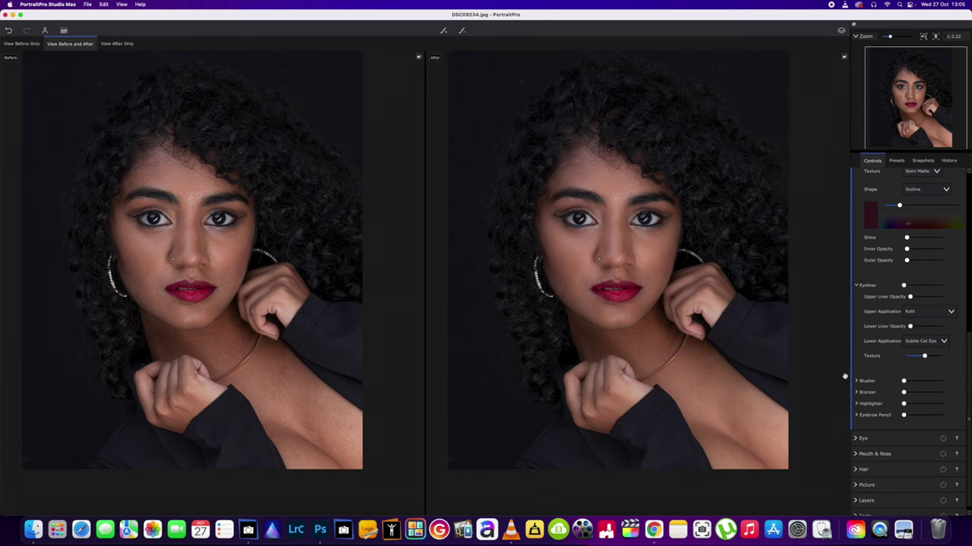
Step: Look through the Blusher, Bronzer and Eyebrow Pencil options under Makeup and collapse them again
left_click(856, 381)
left_click(856, 381)
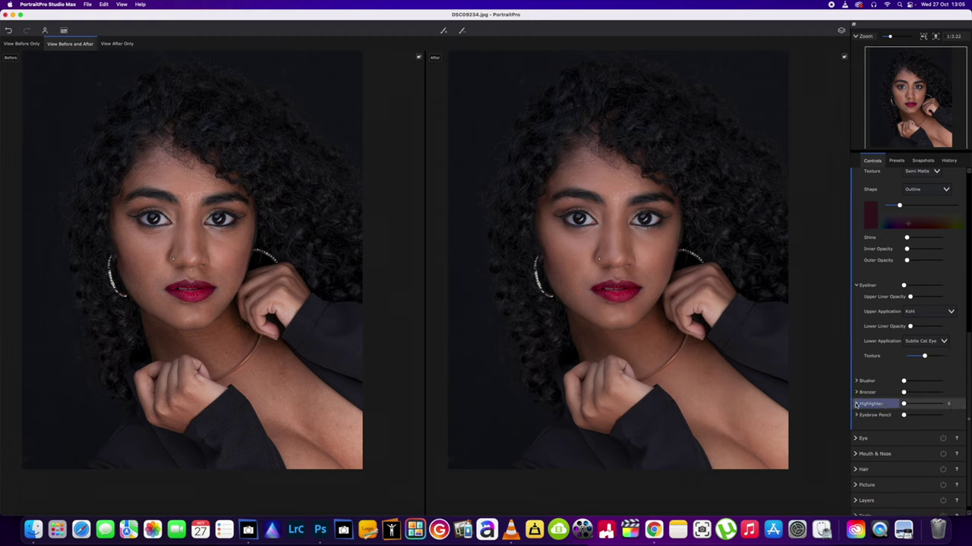
left_click(857, 382)
left_click(857, 382)
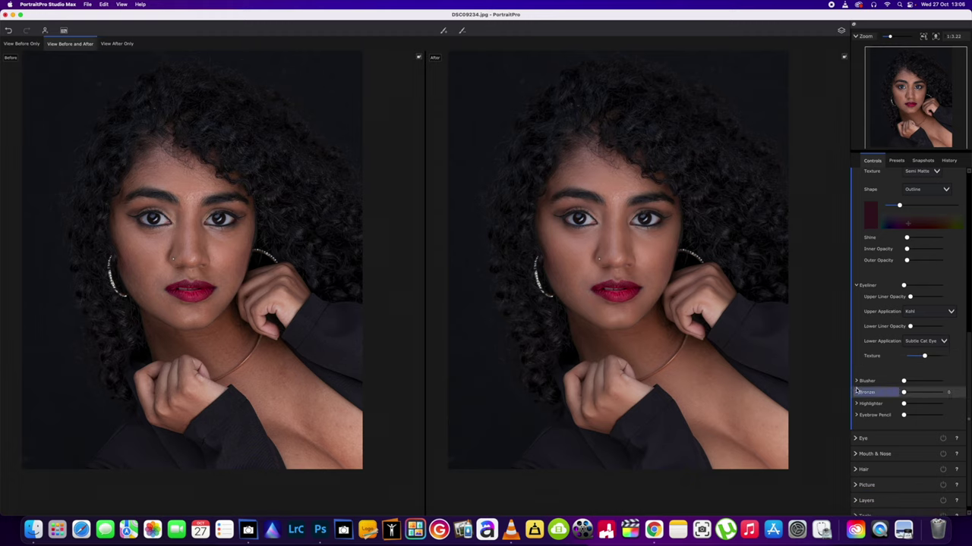
left_click(857, 382)
left_click(857, 382)
left_click(859, 394)
left_click(857, 391)
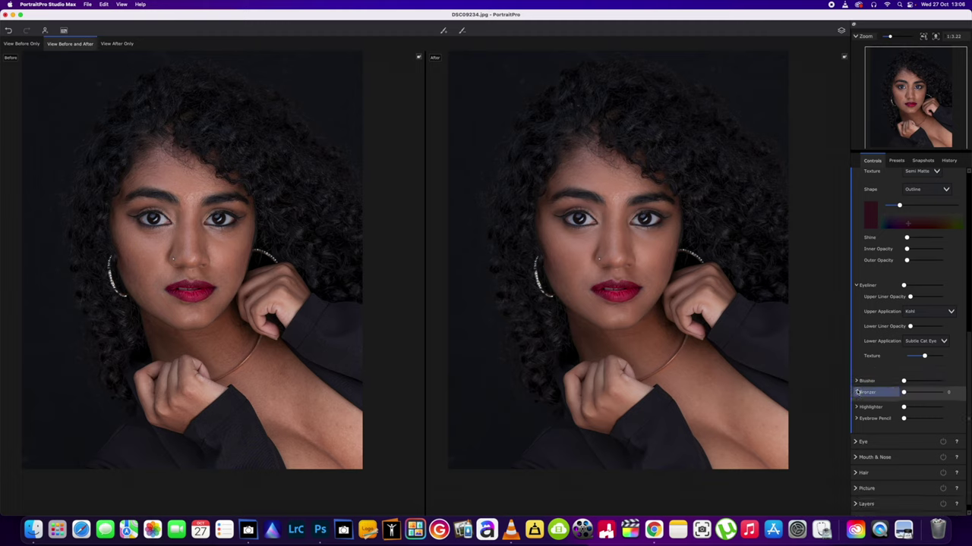
left_click(856, 416)
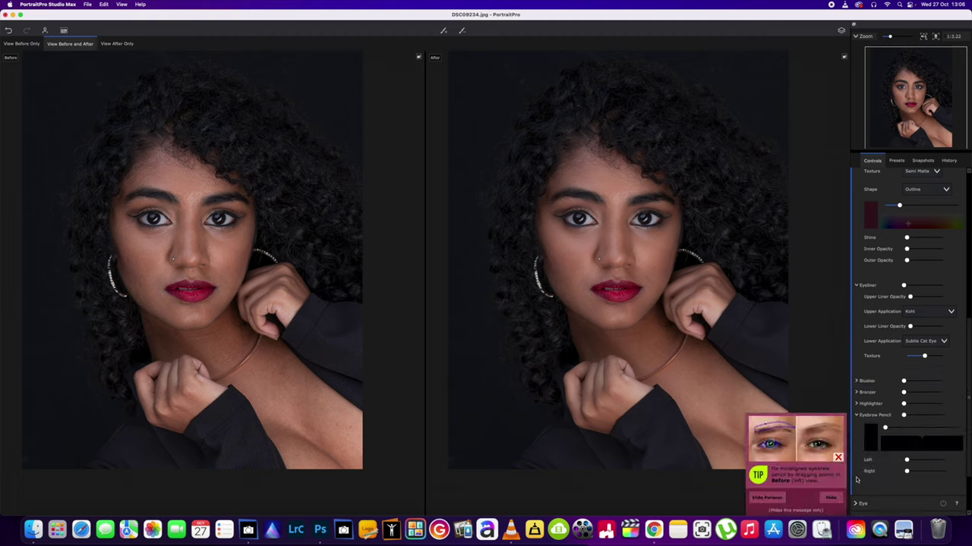
left_click(858, 415)
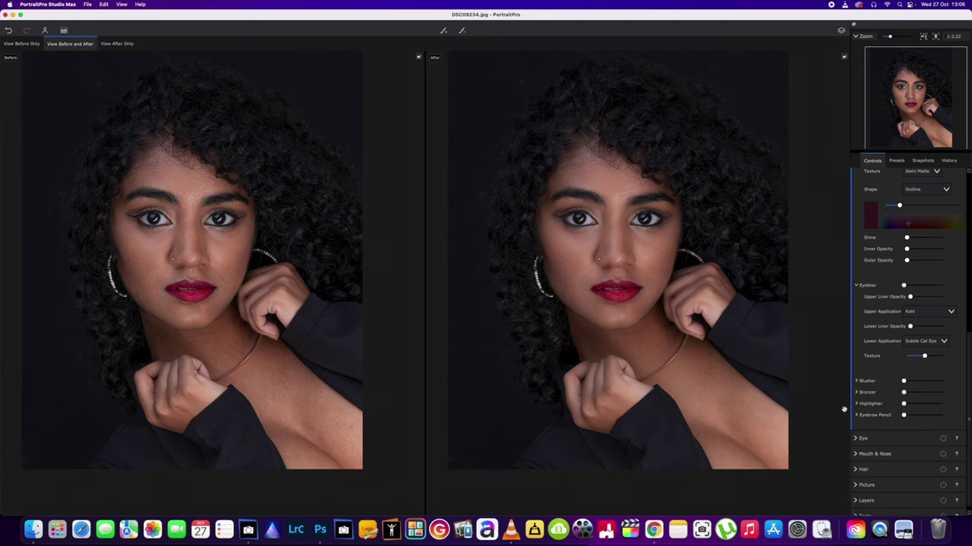
Step: Open the Eye controls, examine the Whiten Eyes options, and collapse the Eye section
scroll(778, 374, "up", 2)
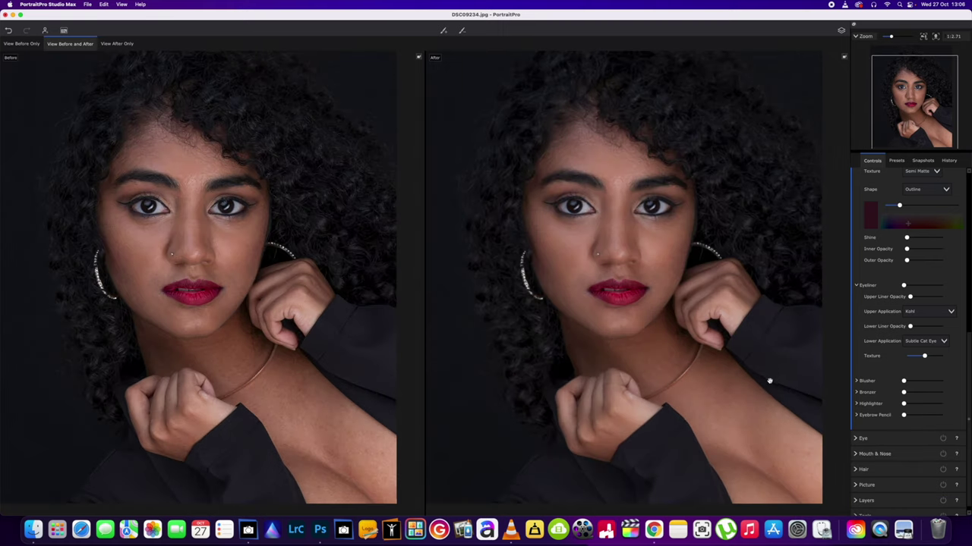
scroll(855, 394, "down", 1)
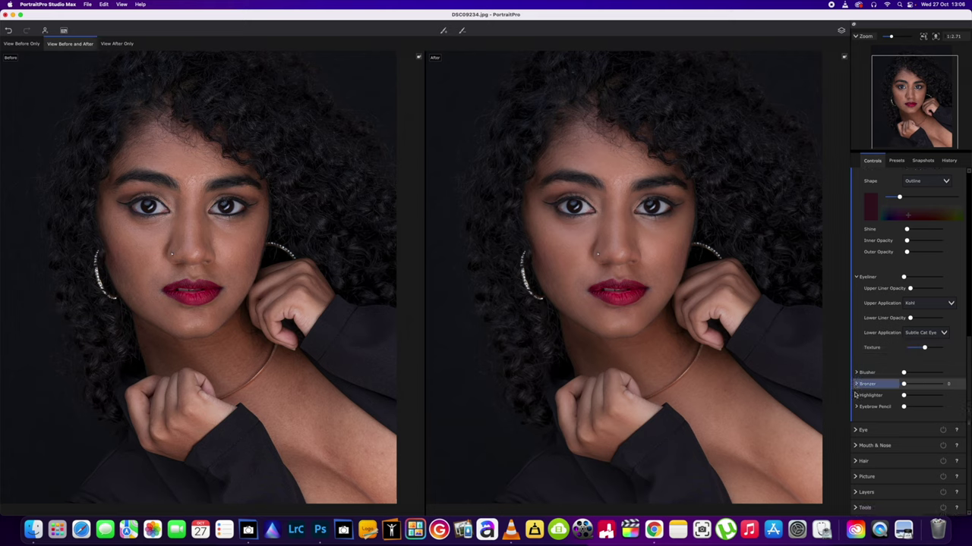
left_click(855, 429)
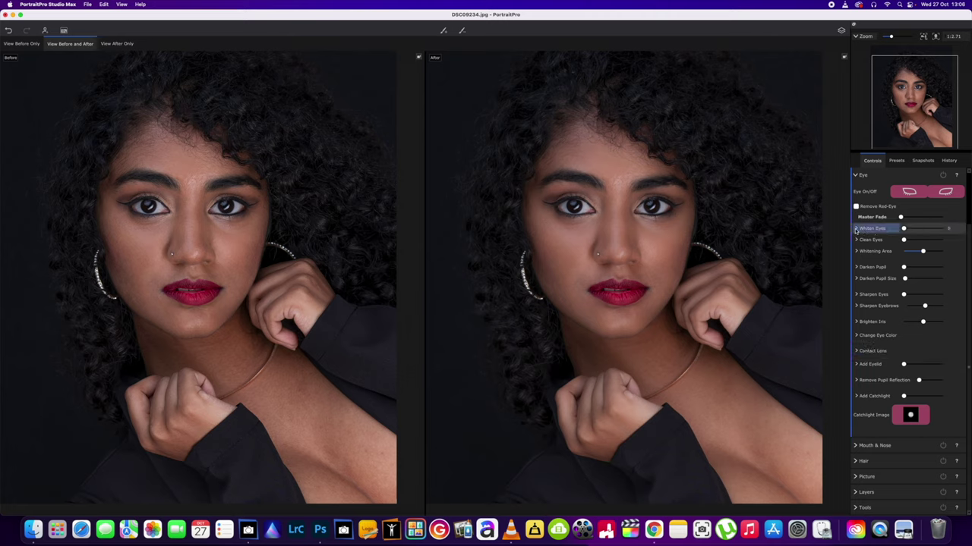
left_click(856, 230)
left_click(856, 229)
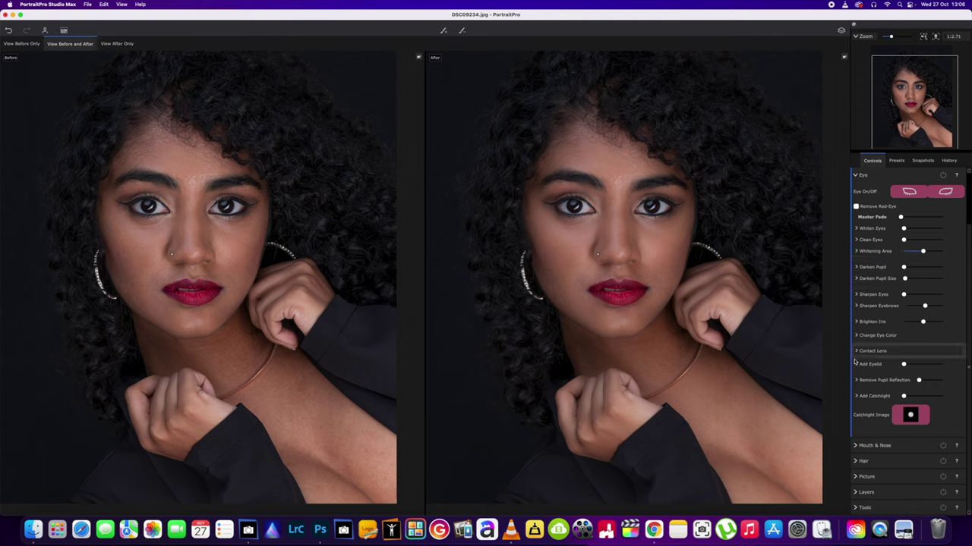
left_click(856, 176)
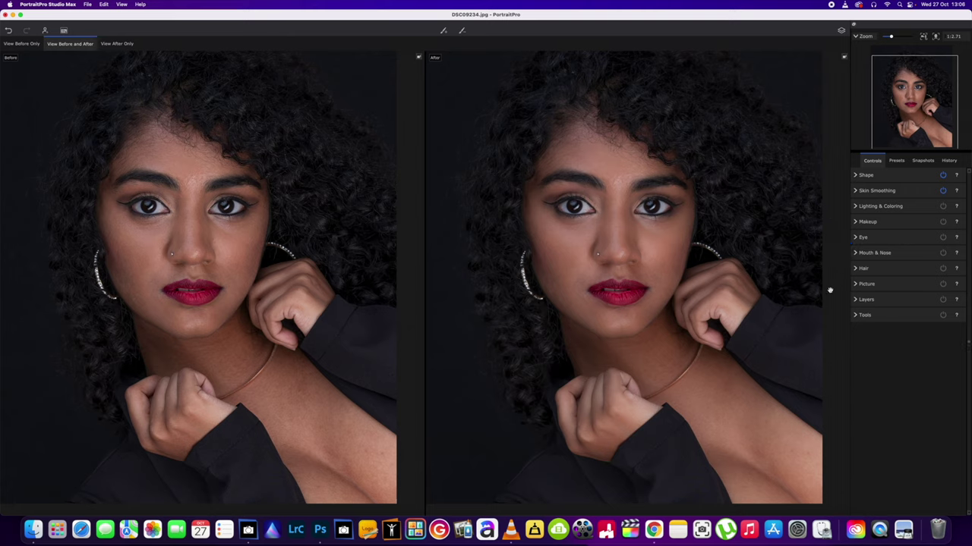
Step: Open the Hair controls, permanently hide the hair mask tip, and collapse the Hair section
left_click(855, 268)
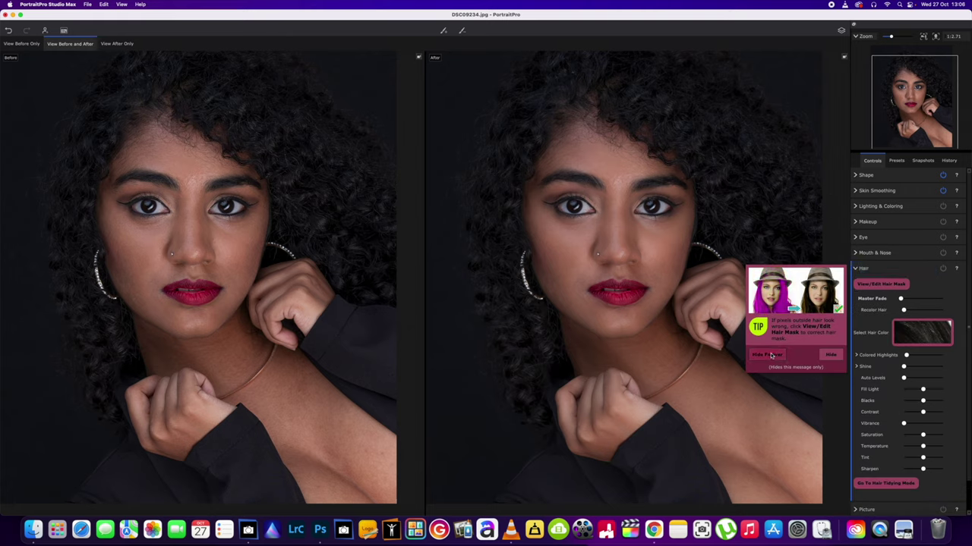
left_click(769, 355)
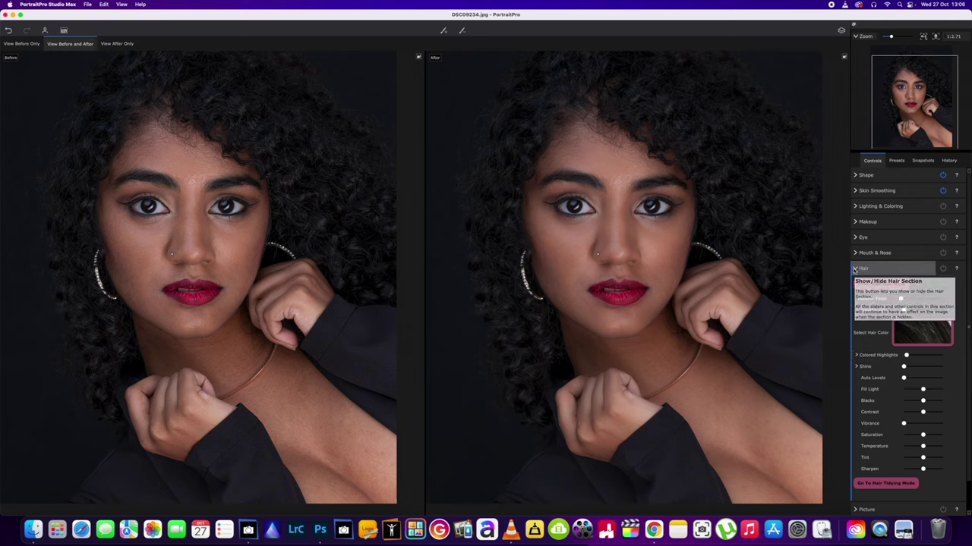
left_click(855, 270)
Step: Open the Mouth & Nose controls, permanently hide the mouth tip, and increase Whiten Teeth and Clean Teeth
left_click(854, 255)
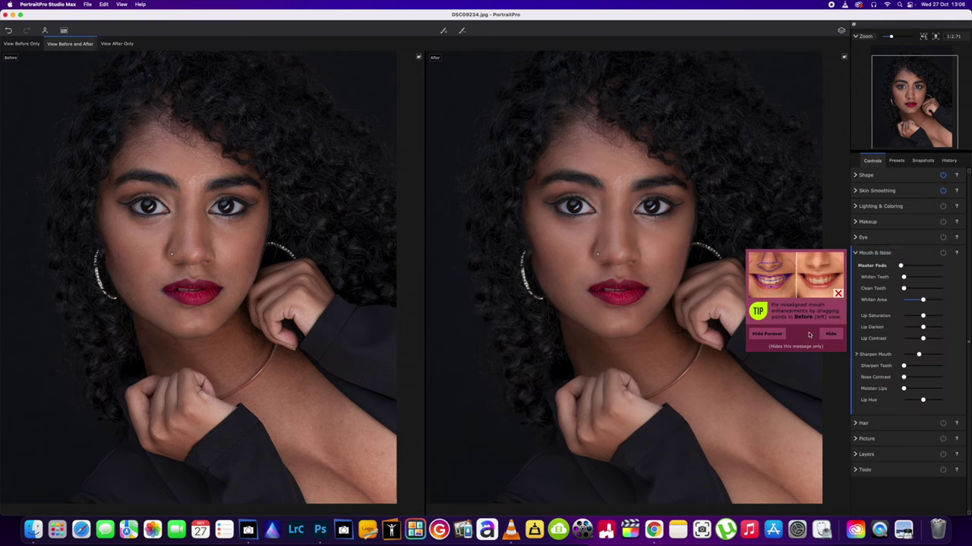
left_click(767, 334)
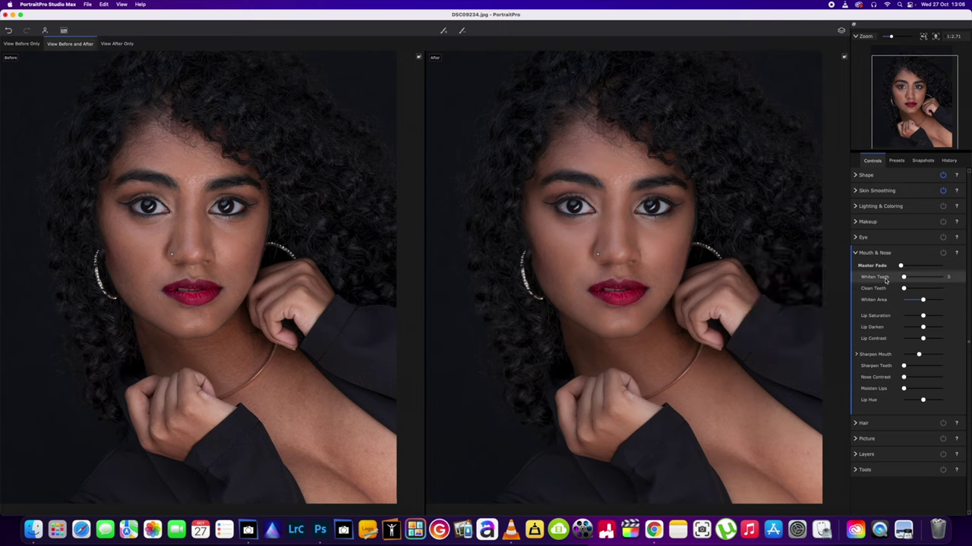
left_click_drag(905, 278, 922, 290)
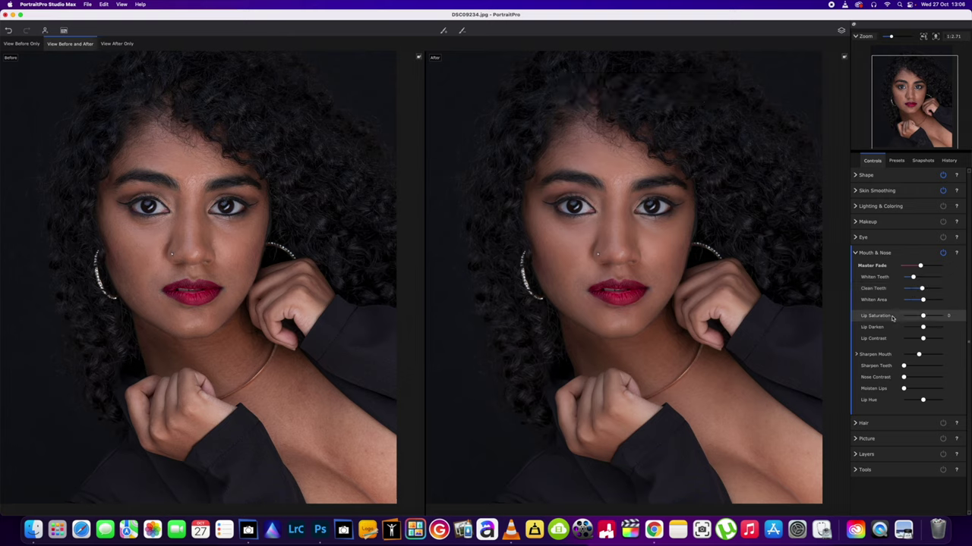
Step: Increase Moisten Lips under Mouth & Nose after checking the Sharpen Mouth options, and open the Hair controls
left_click(855, 354)
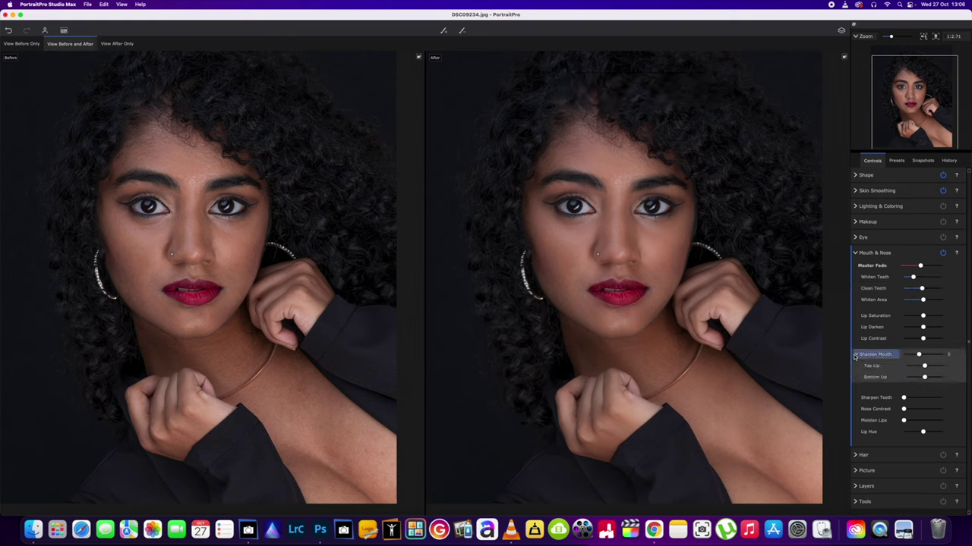
left_click(854, 355)
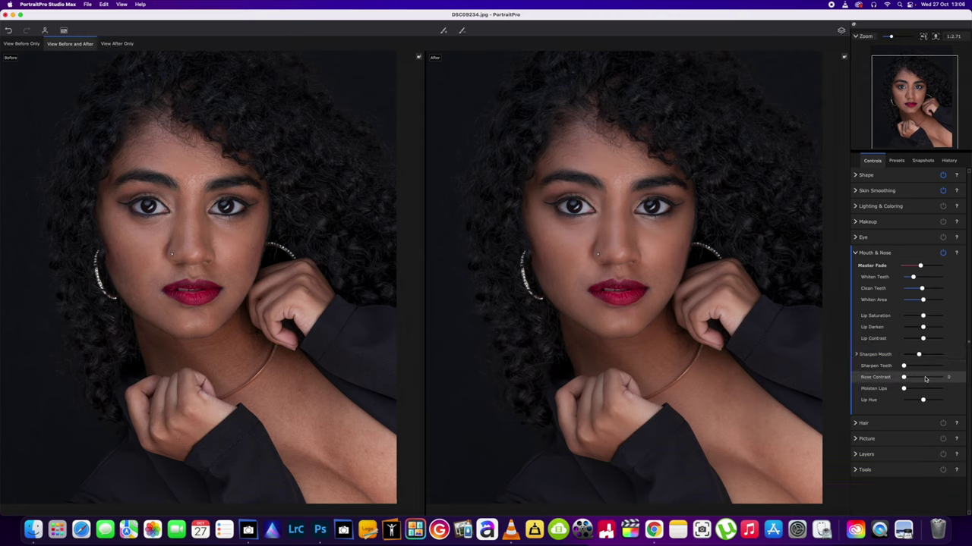
mouse_move(903, 389)
left_mouse_down()
mouse_move(936, 390)
mouse_move(918, 390)
left_mouse_up()
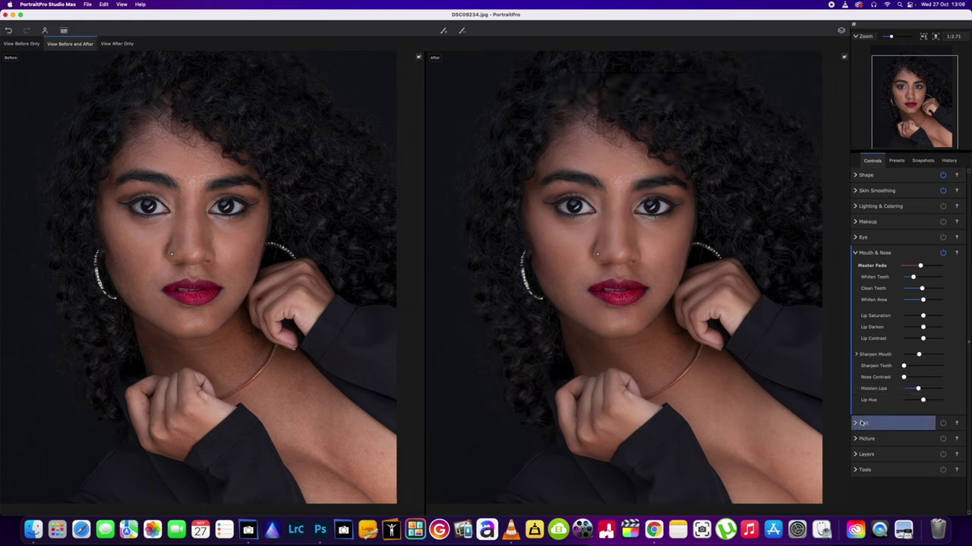
left_click(863, 422)
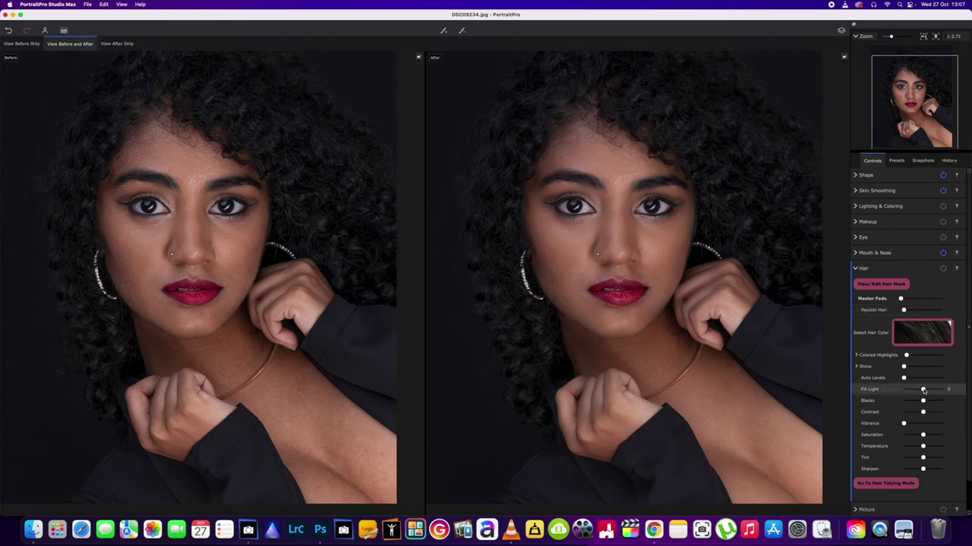
Step: Try a brighter Fill Light on the hair, return Master Fade and Fill Light to zero, and collapse the Hair section
left_click_drag(925, 391, 926, 391)
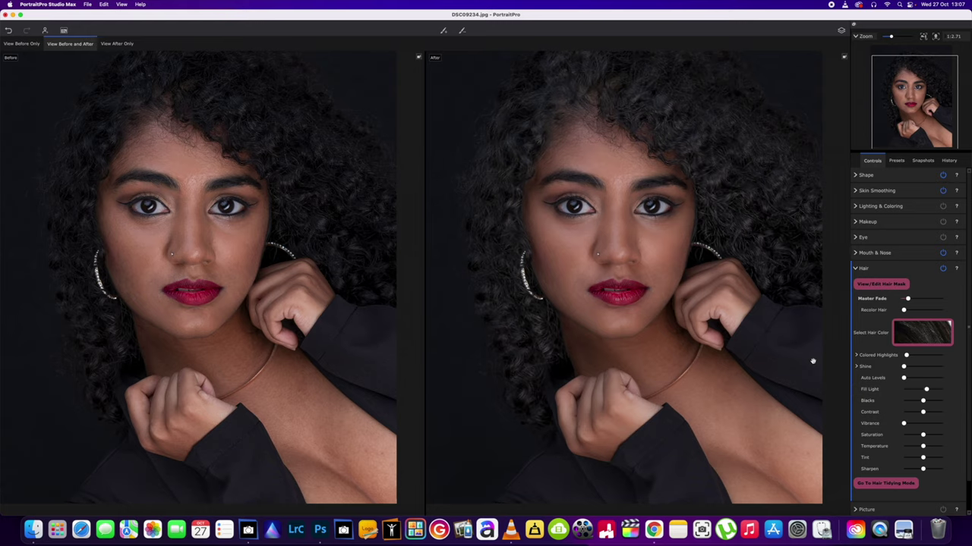
scroll(813, 358, "down", 5)
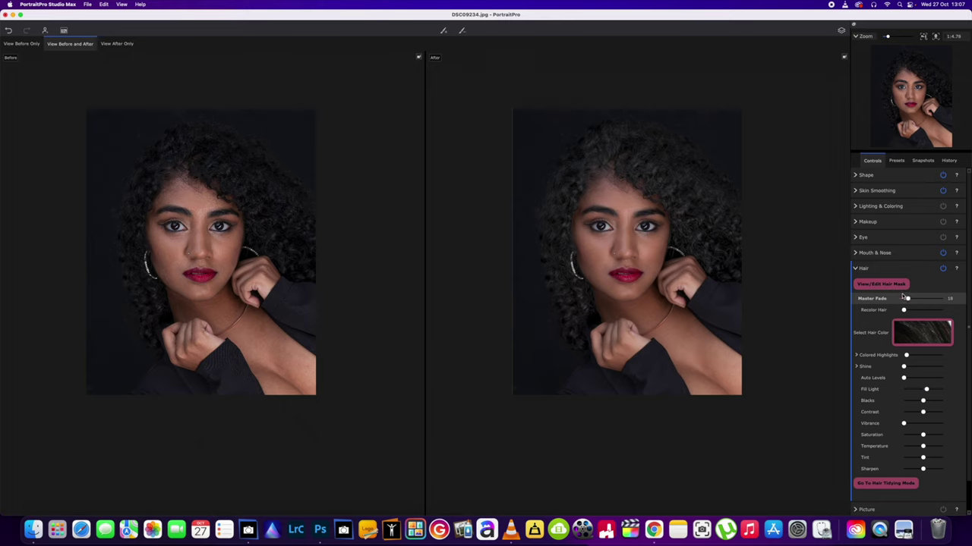
mouse_move(907, 299)
left_mouse_down()
mouse_move(893, 301)
mouse_move(901, 303)
left_mouse_up()
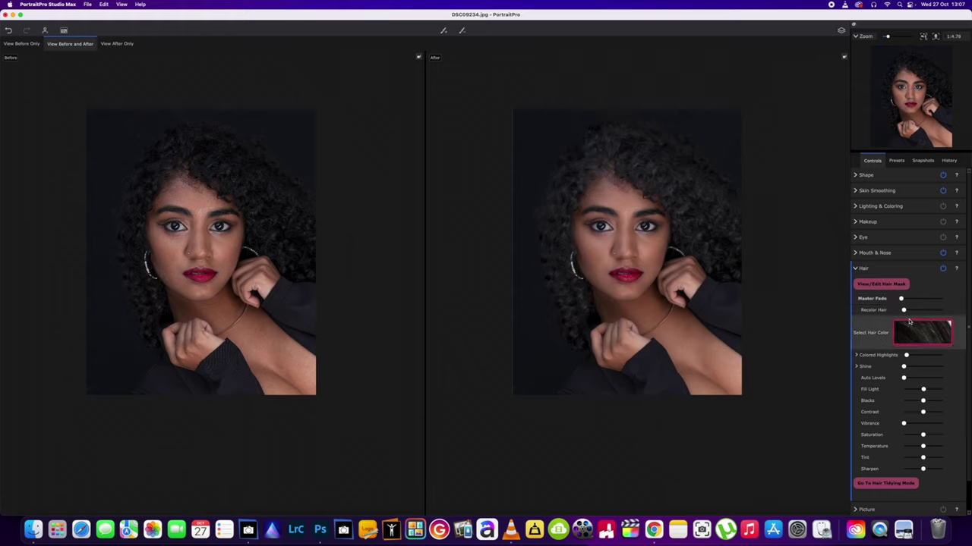
left_click_drag(923, 390, 923, 390)
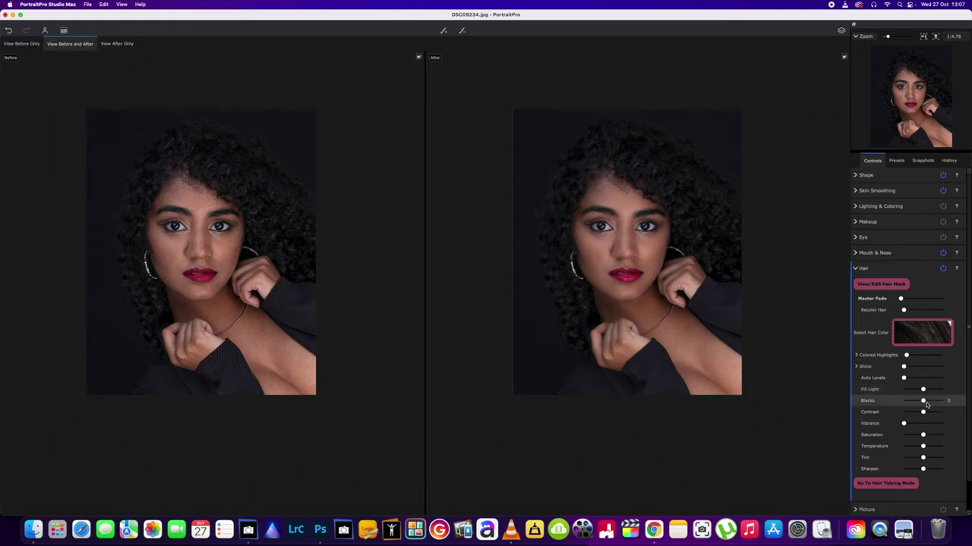
left_click_drag(926, 405, 926, 406)
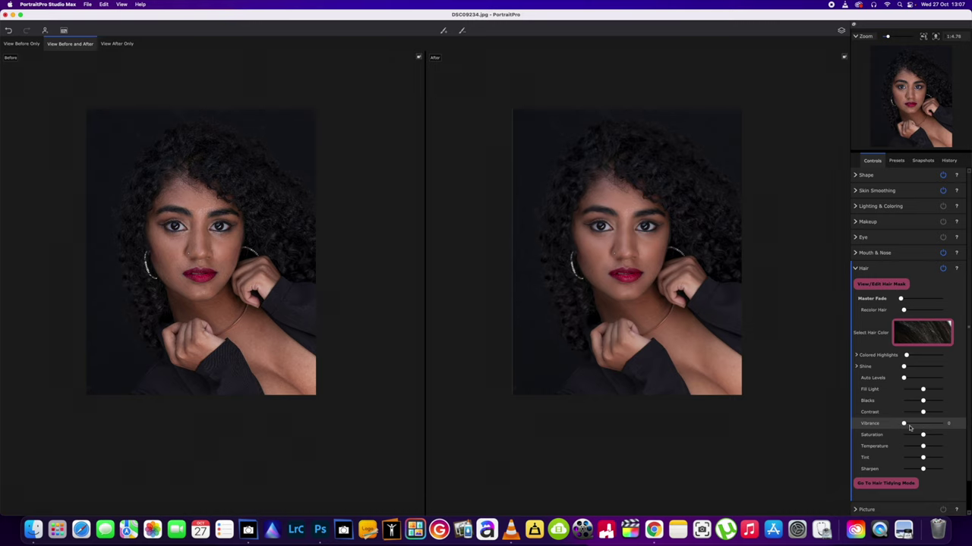
scroll(774, 362, "up", 5)
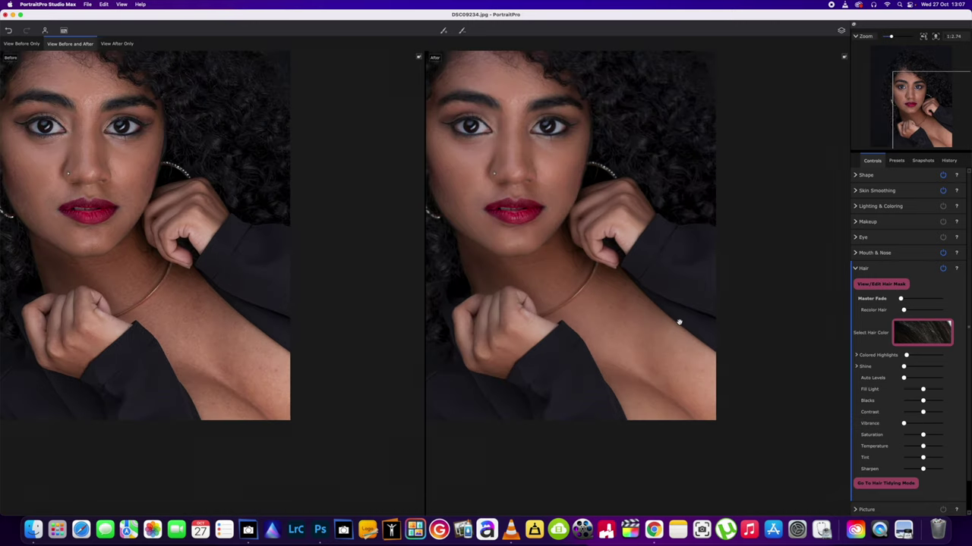
scroll(768, 349, "down", 2)
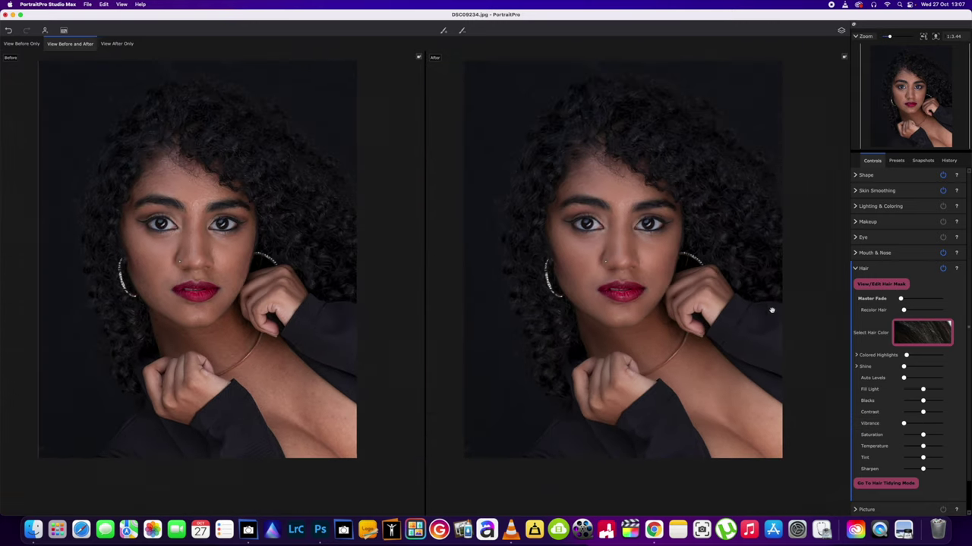
left_click(856, 269)
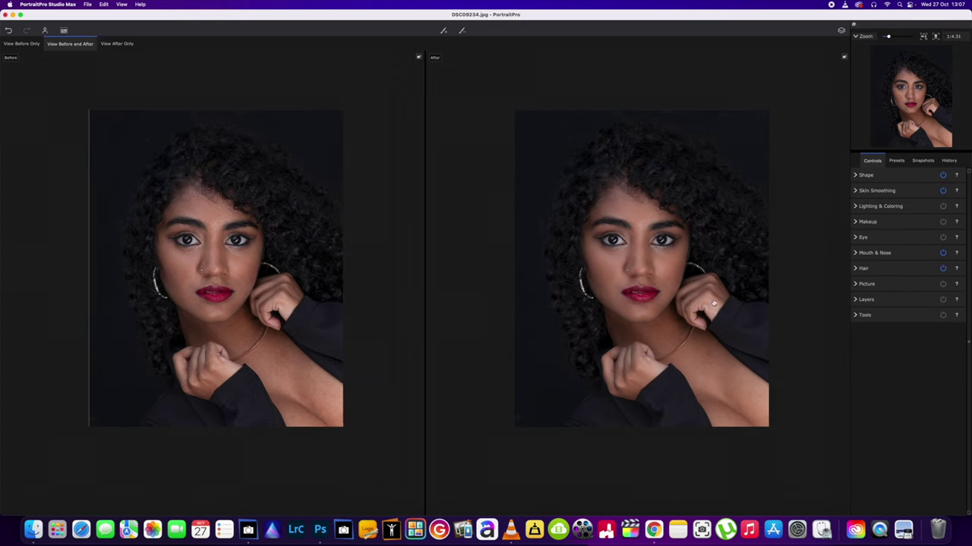
Step: Check the Skin Smoothing settings against the portrait and collapse the section
scroll(712, 304, "up", 2)
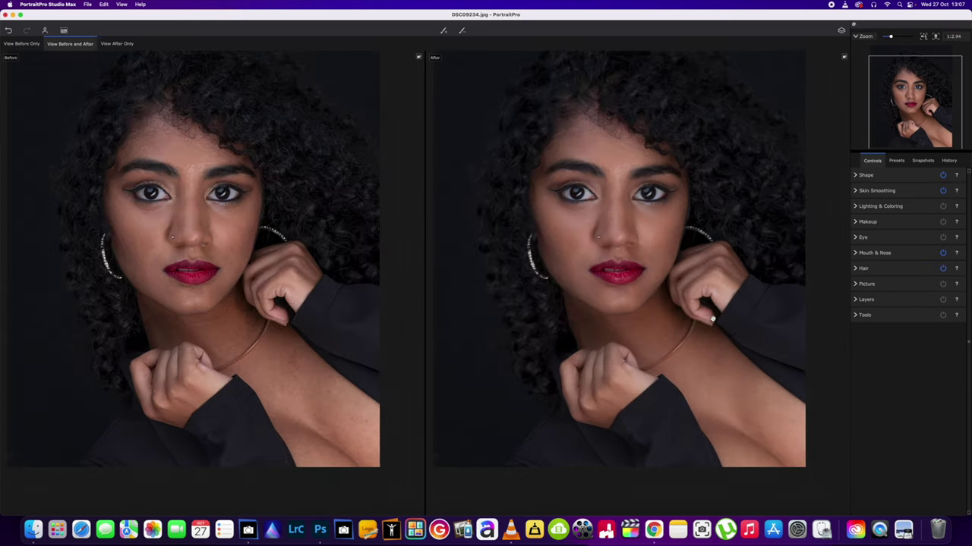
scroll(712, 318, "up", 1)
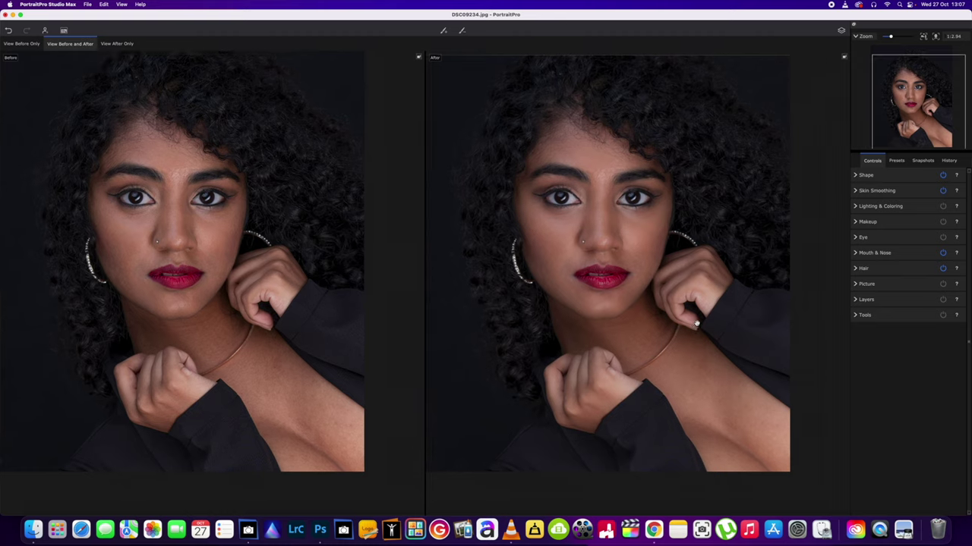
left_click(878, 190)
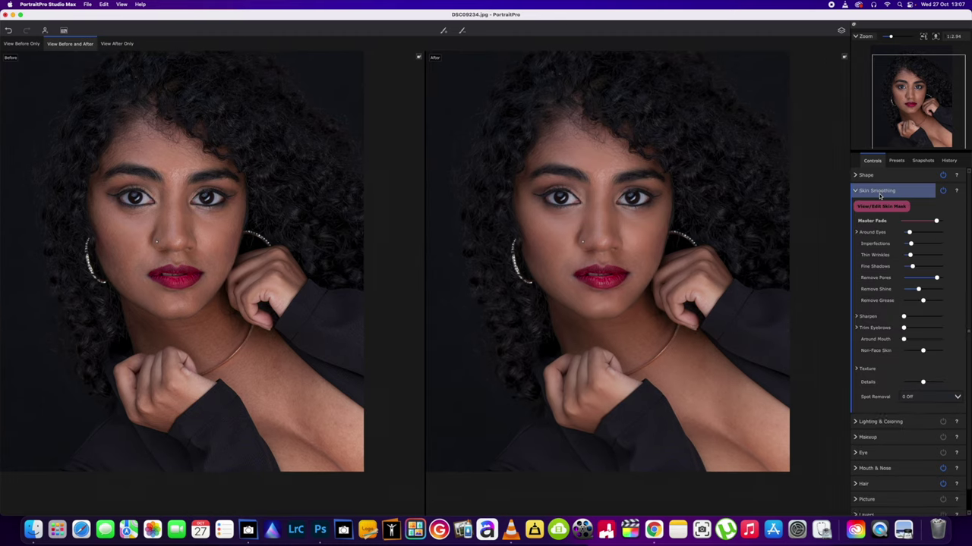
left_click(858, 191)
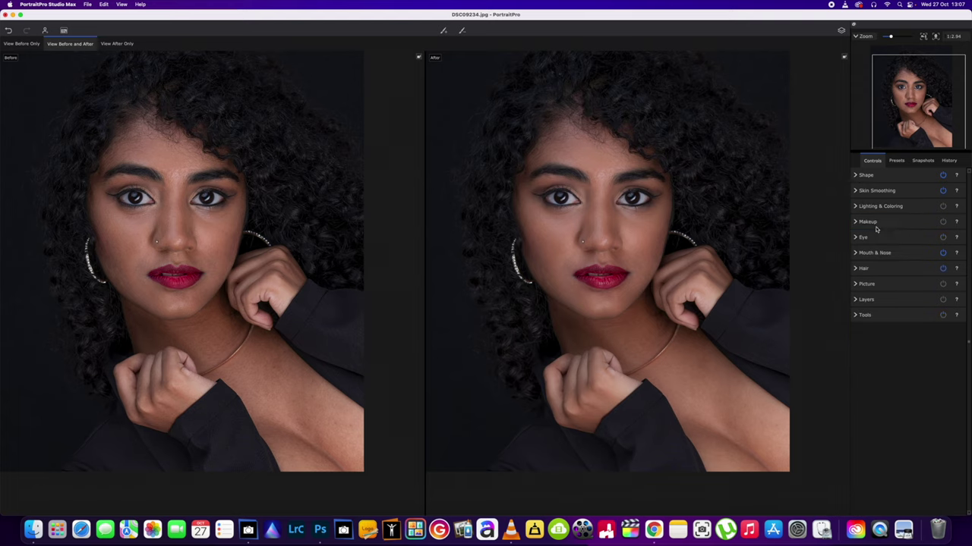
Step: Set Clean Eyes to 75 and reduce the Whitening Area in the Eye controls, leaving the section collapsed
left_click(873, 238)
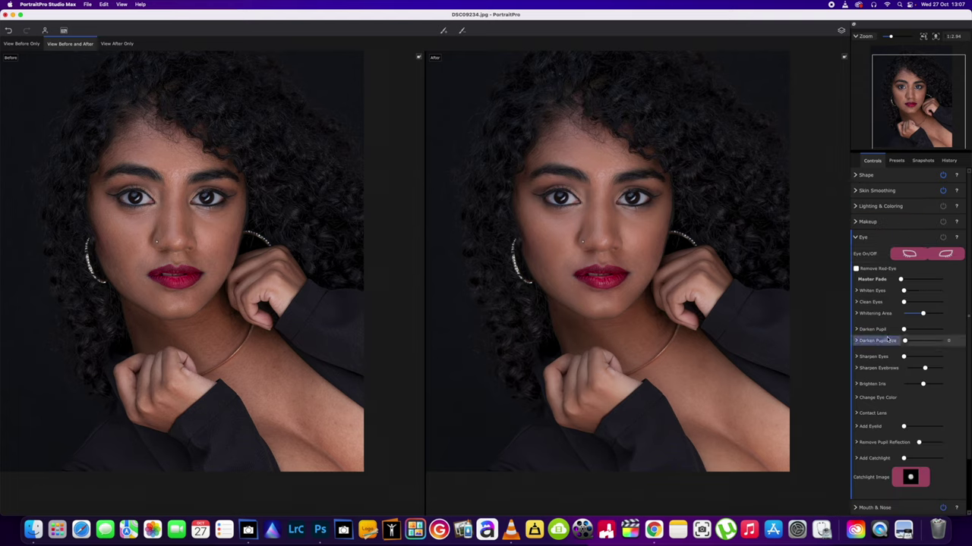
left_click(923, 313)
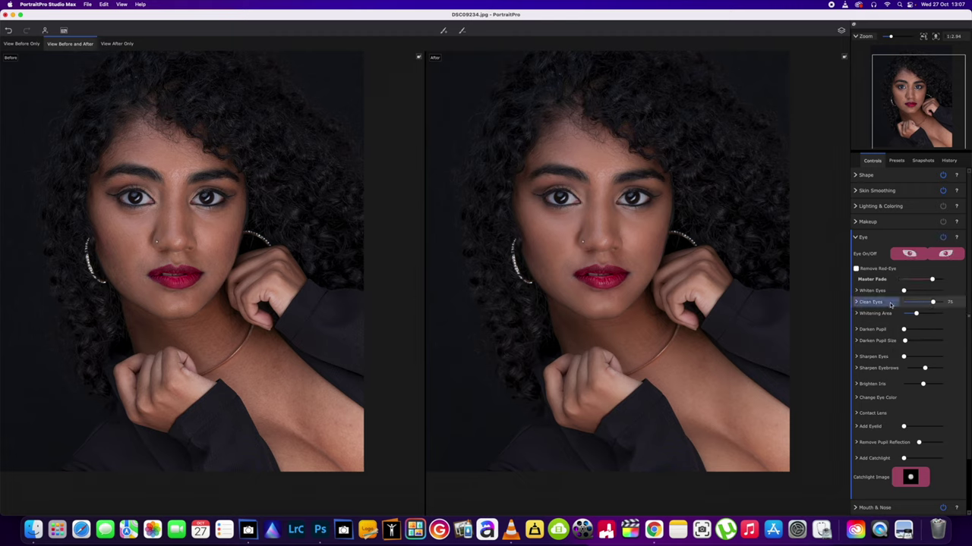
left_click(857, 237)
Step: Open the Makeup controls and raise Mascara to a strong level, judging the lashes close up
left_click(869, 222)
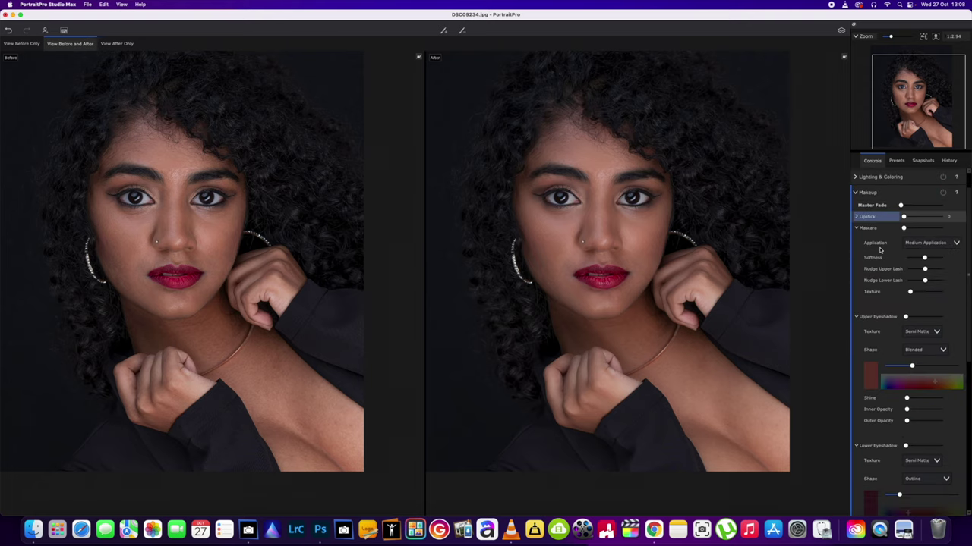
scroll(881, 251, "down", 1)
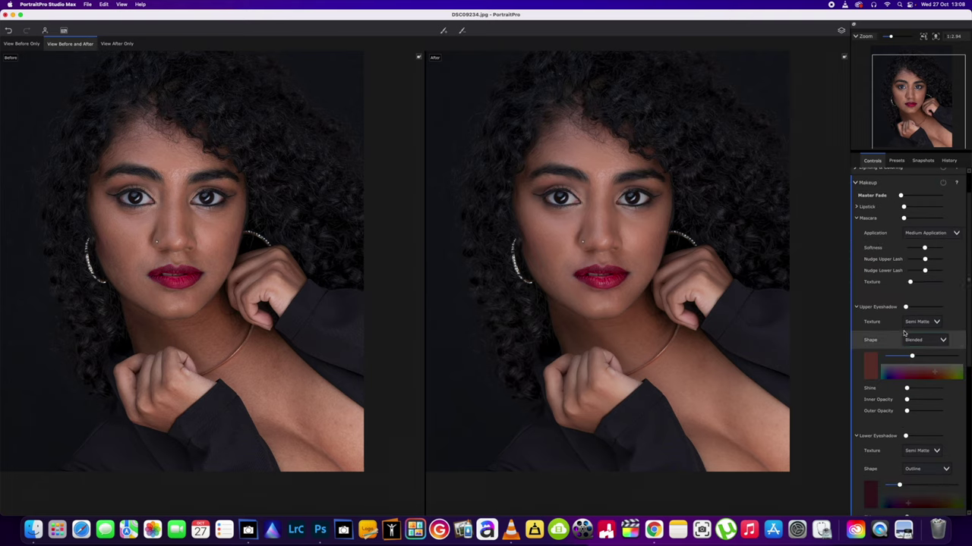
scroll(903, 334, "down", 3)
scroll(904, 331, "up", 4)
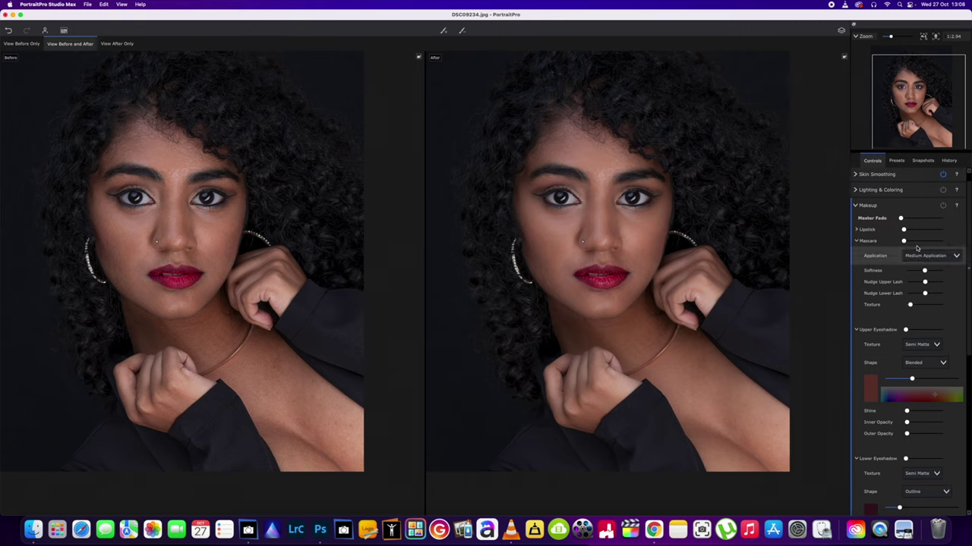
mouse_move(904, 242)
left_mouse_down()
mouse_move(931, 243)
mouse_move(903, 249)
mouse_move(920, 242)
left_mouse_up()
scroll(911, 250, "up", 1)
scroll(768, 233, "up", 2)
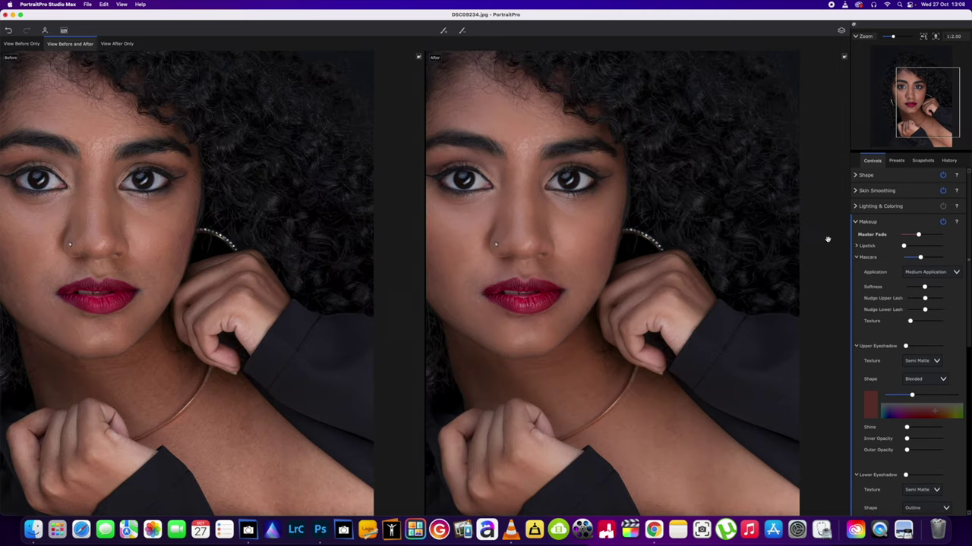
left_click_drag(920, 258, 927, 259)
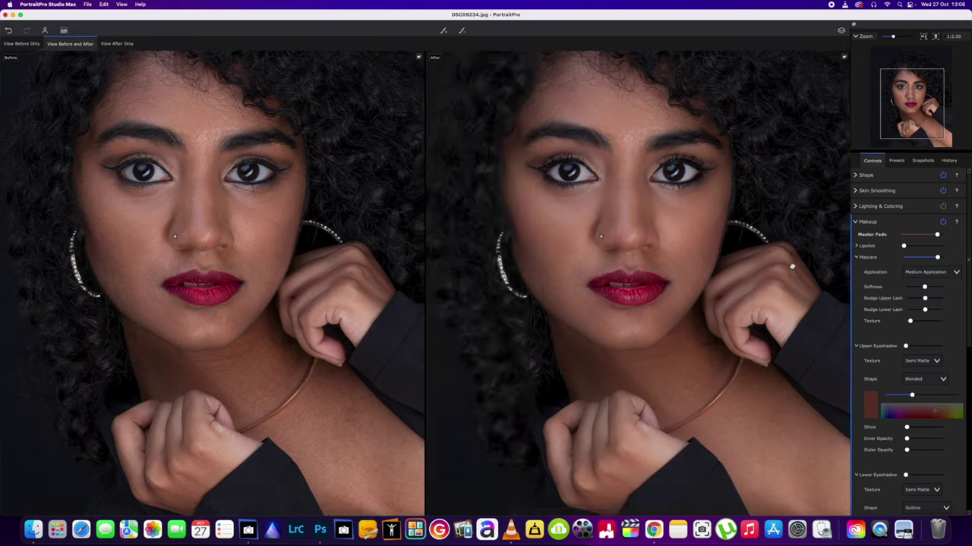
scroll(791, 265, "down", 2)
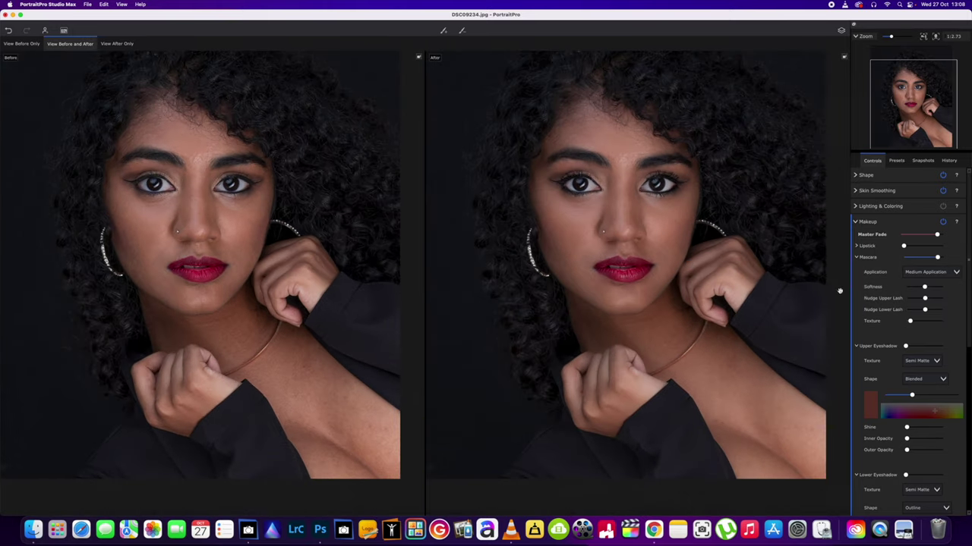
Step: Try False Eyelashes as the mascara application, switch it to False Eyelashes Bold, and compare the lashes before and after
left_click(950, 274)
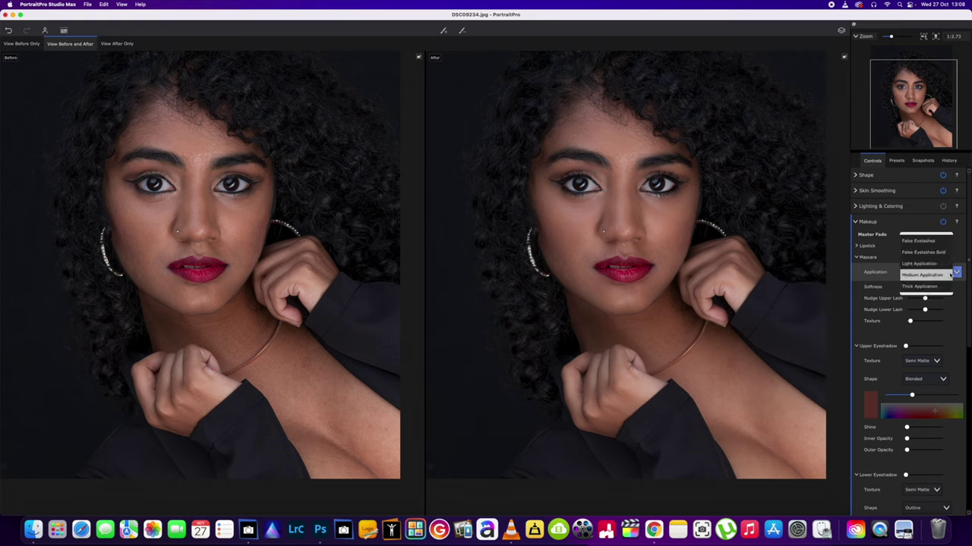
left_click(948, 275)
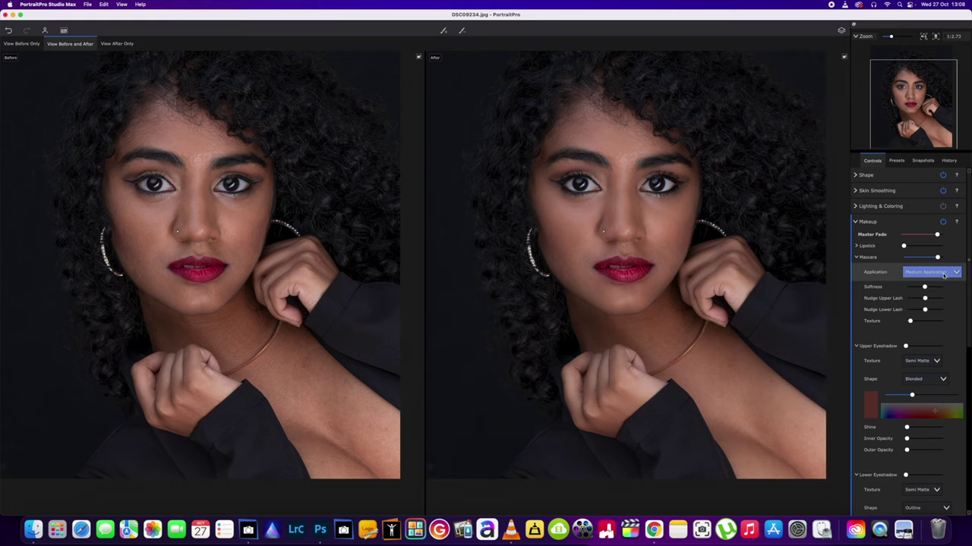
left_click(944, 275)
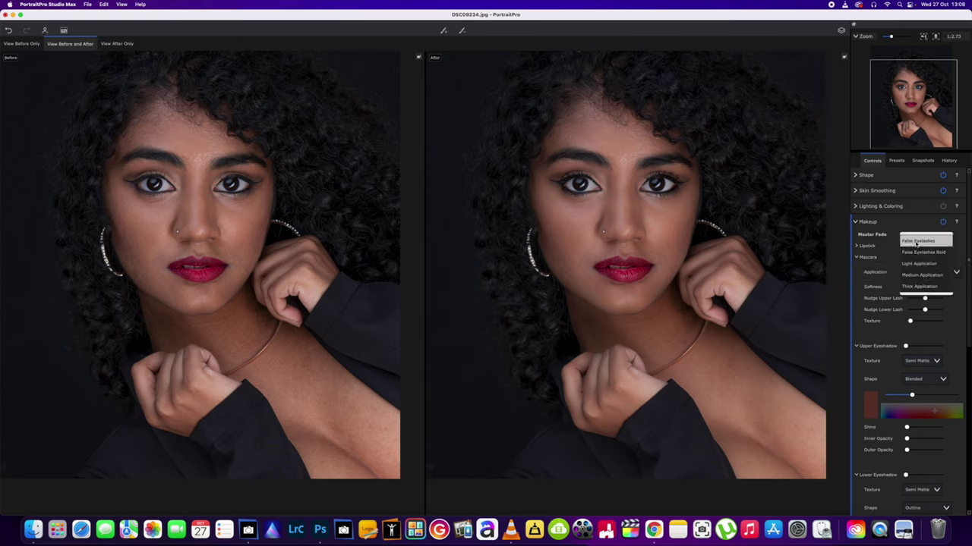
left_click(916, 241)
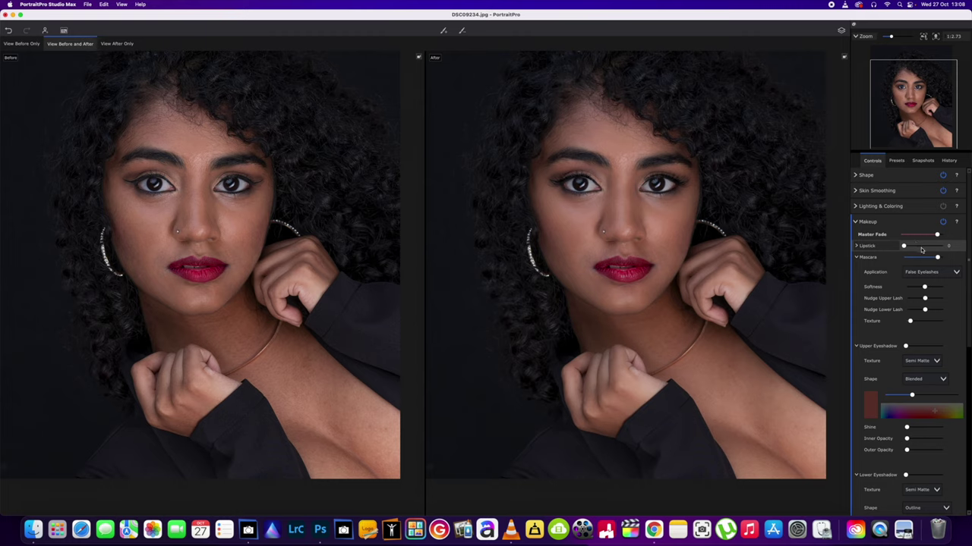
left_click(926, 272)
left_click(924, 287)
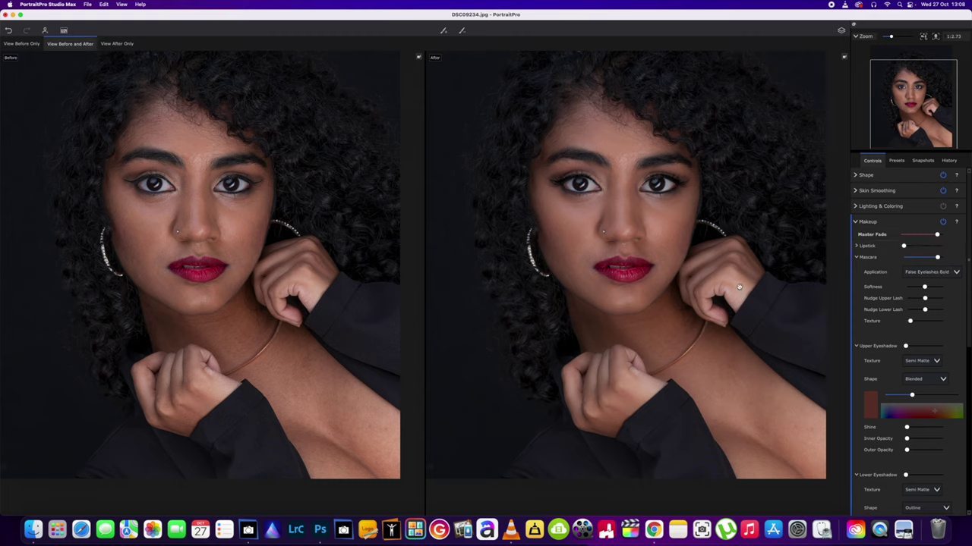
scroll(734, 285, "up", 3)
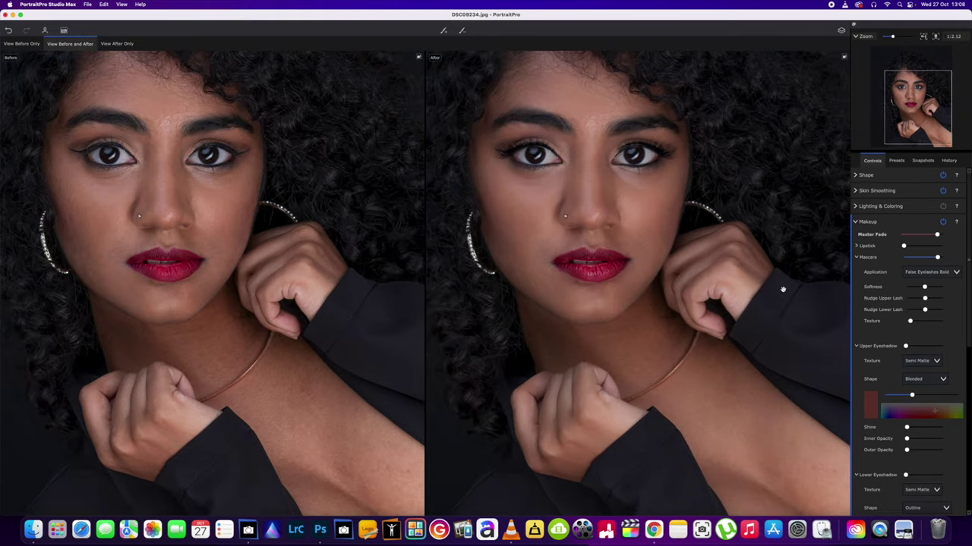
scroll(771, 293, "down", 3)
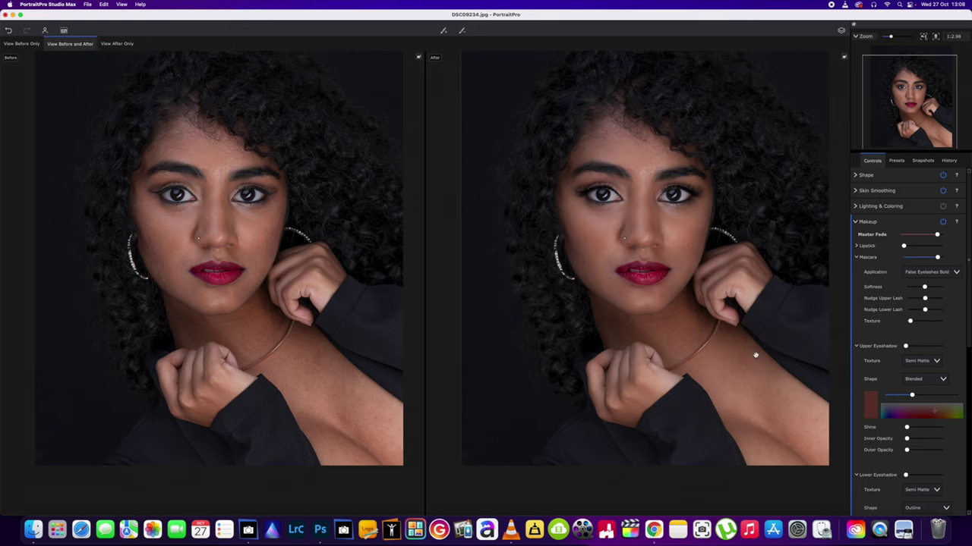
scroll(755, 355, "up", 3)
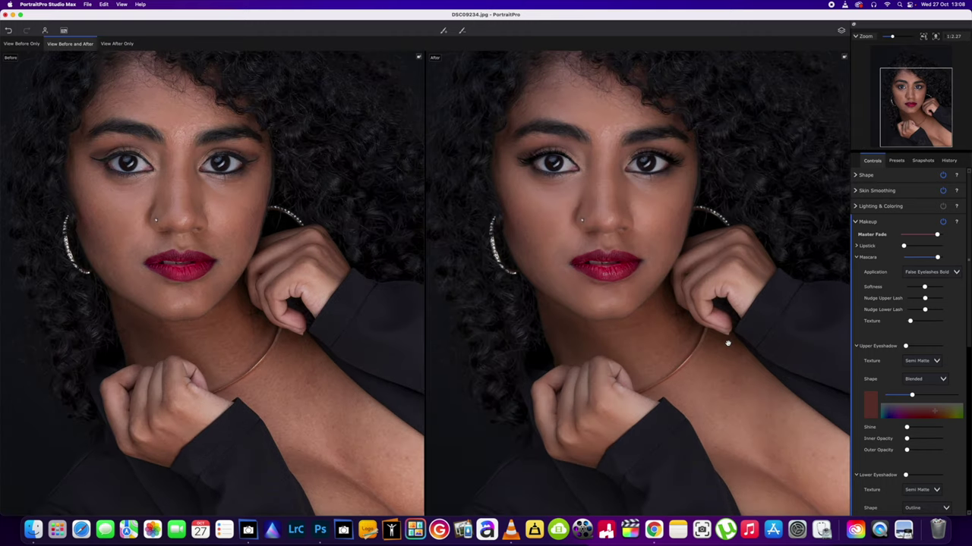
scroll(727, 343, "down", 3)
scroll(724, 345, "down", 3)
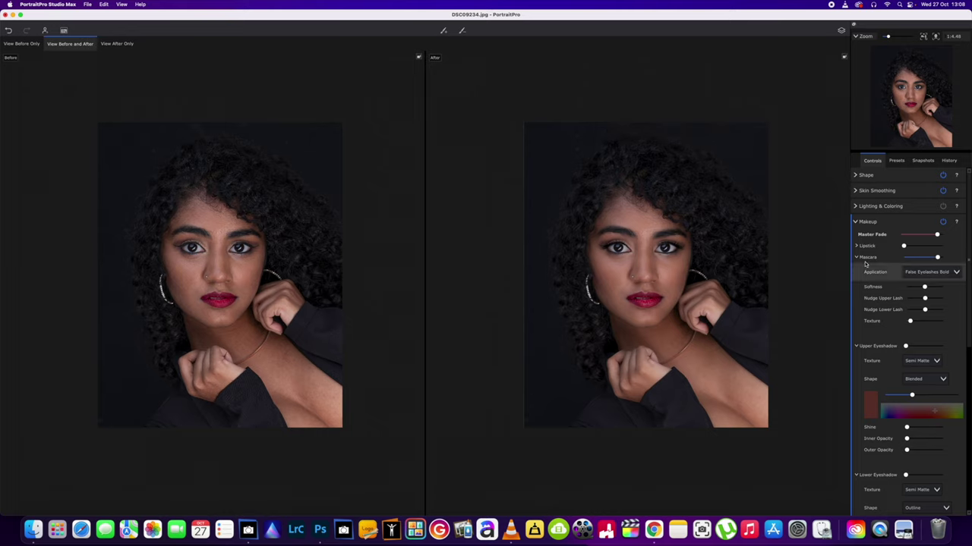
Step: Collapse the Mascara options, look through the remaining makeup, and increase Brighten Iris and Add Eyelid in the Eye controls
scroll(869, 342, "down", 6)
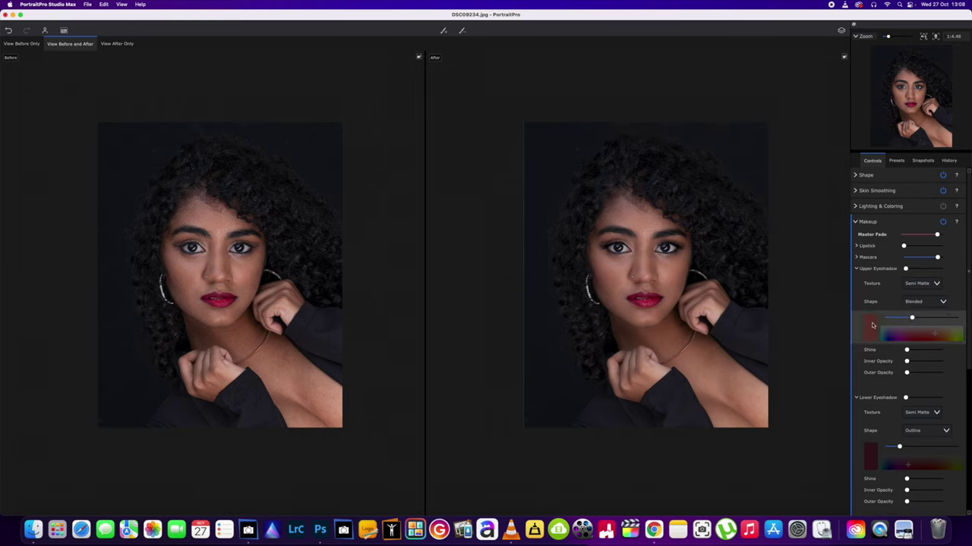
scroll(878, 431, "down", 2)
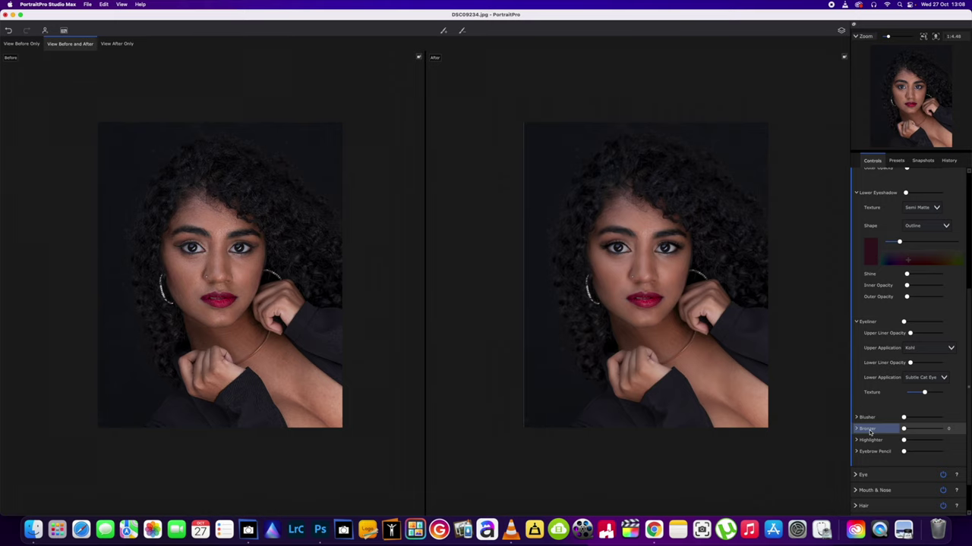
scroll(869, 434, "down", 2)
left_click(862, 429)
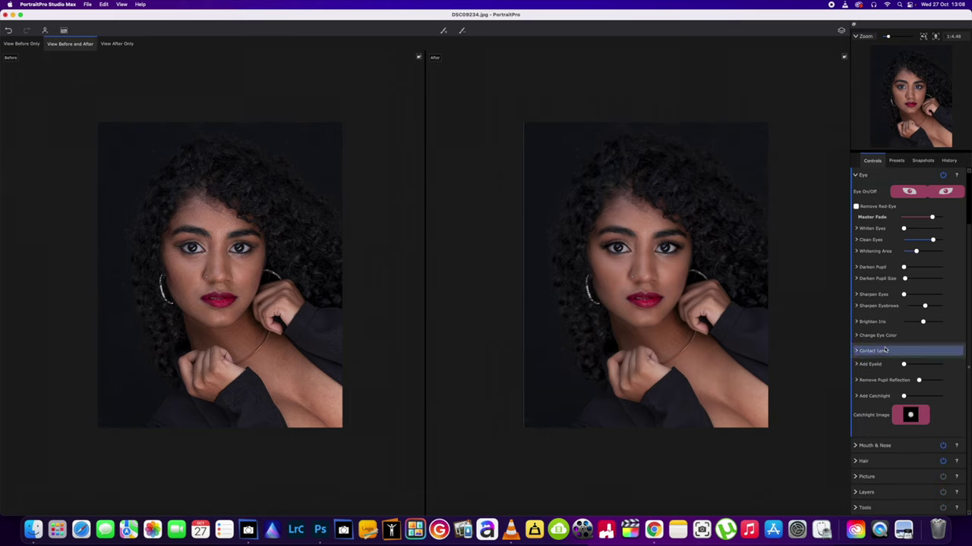
scroll(645, 272, "up", 2)
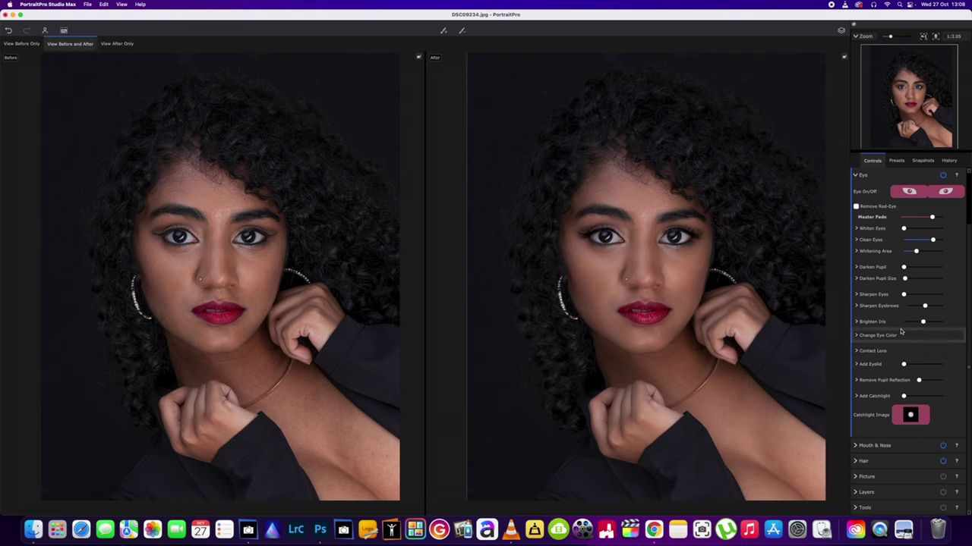
mouse_move(914, 326)
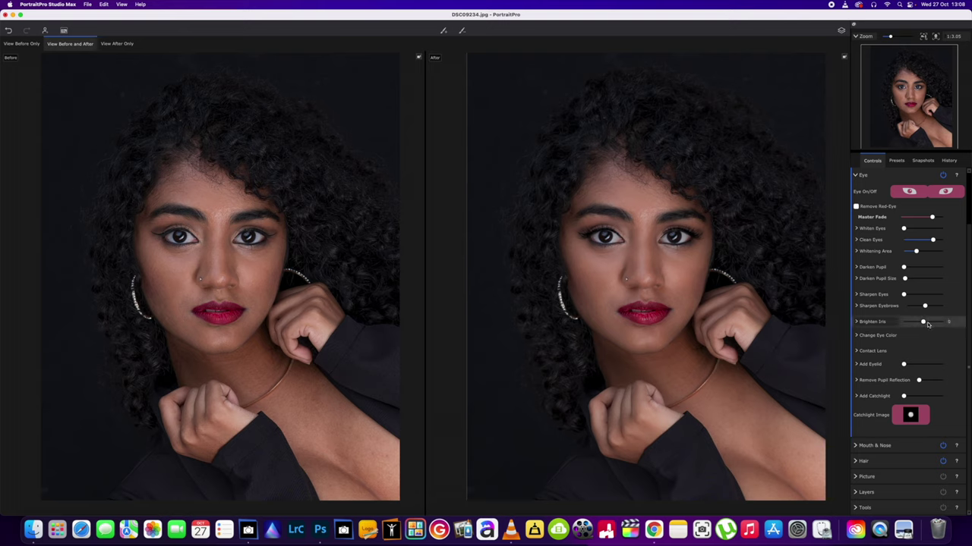
left_click_drag(927, 324, 934, 328)
left_click_drag(903, 366, 938, 365)
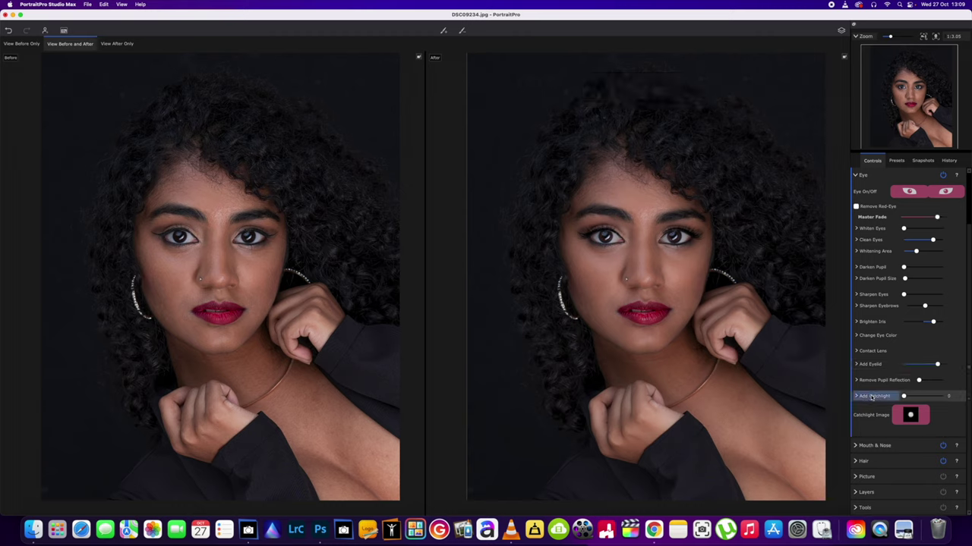
Step: Increase Remove Shine and Imperfections in the Skin Smoothing controls, leaving the section collapsed
left_click(855, 446)
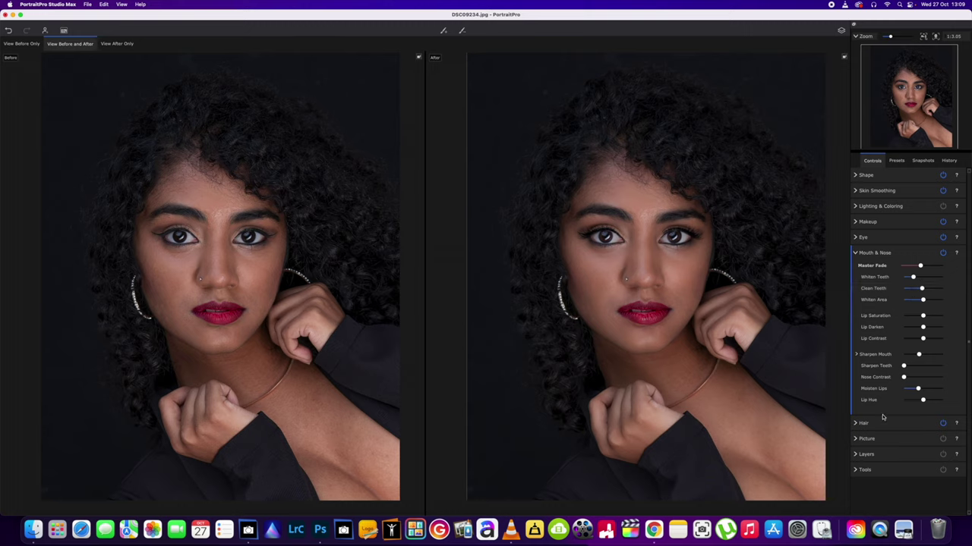
left_click(866, 253)
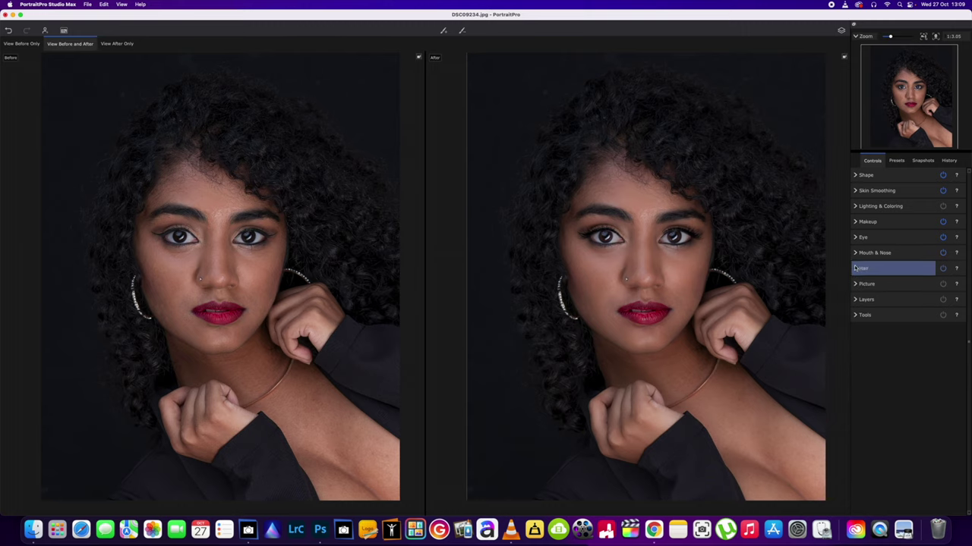
left_click(856, 191)
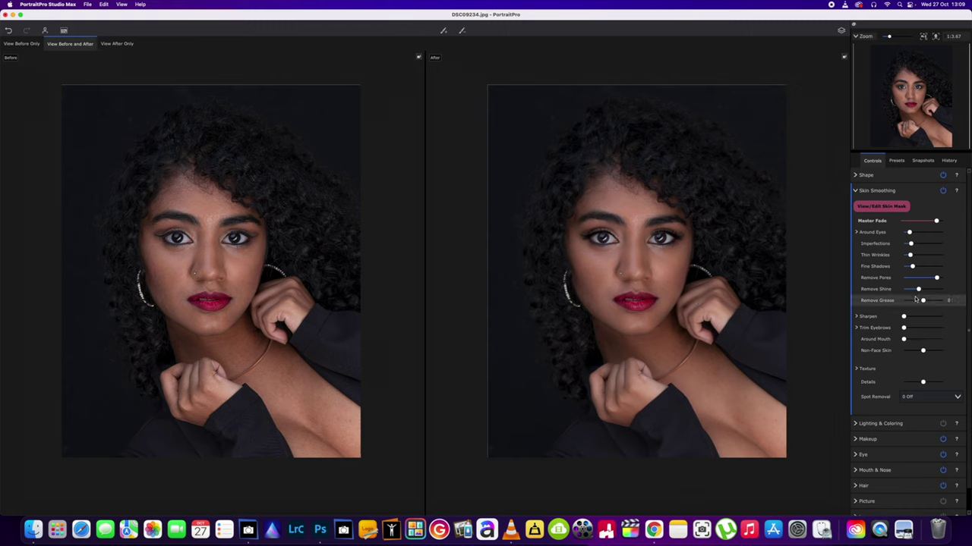
left_click_drag(919, 289, 927, 290)
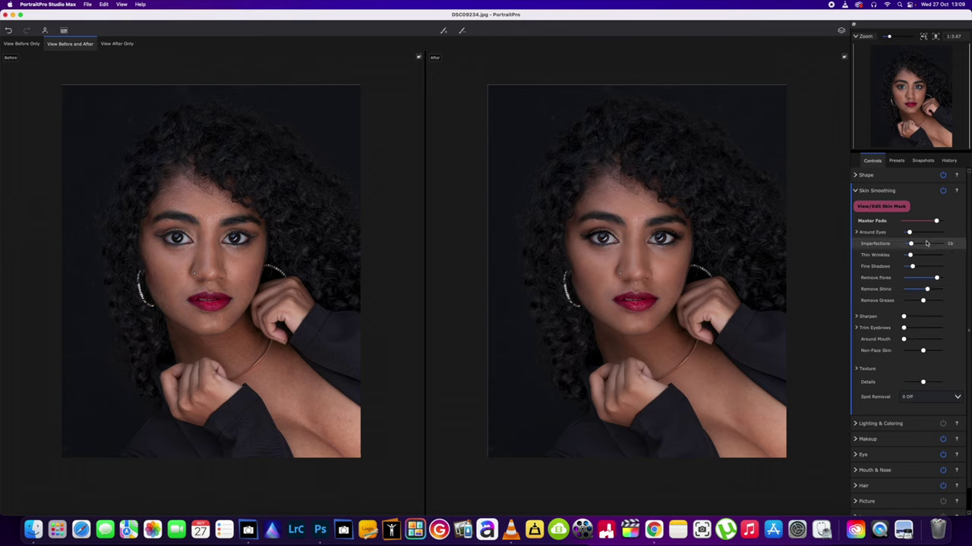
left_click_drag(911, 244, 925, 245)
scroll(764, 294, "up", 1)
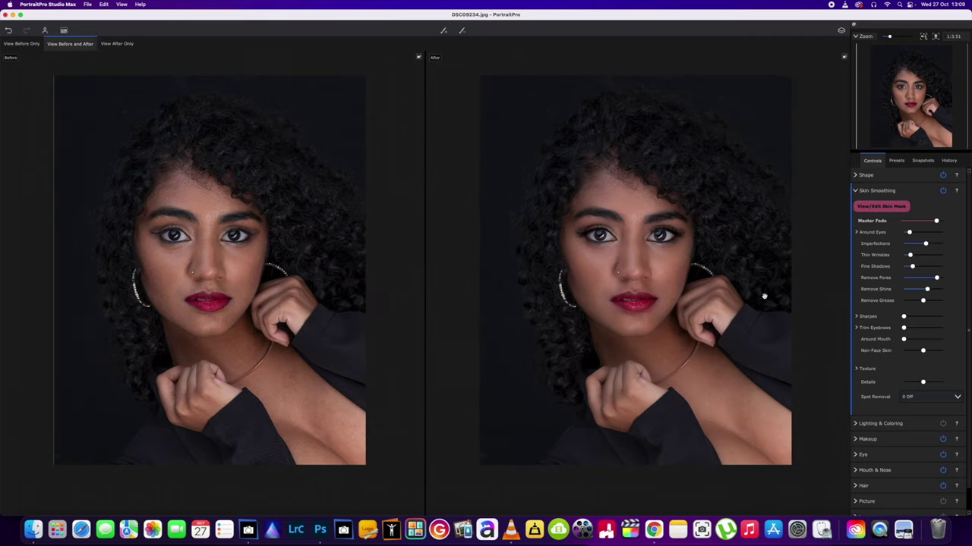
left_click(874, 190)
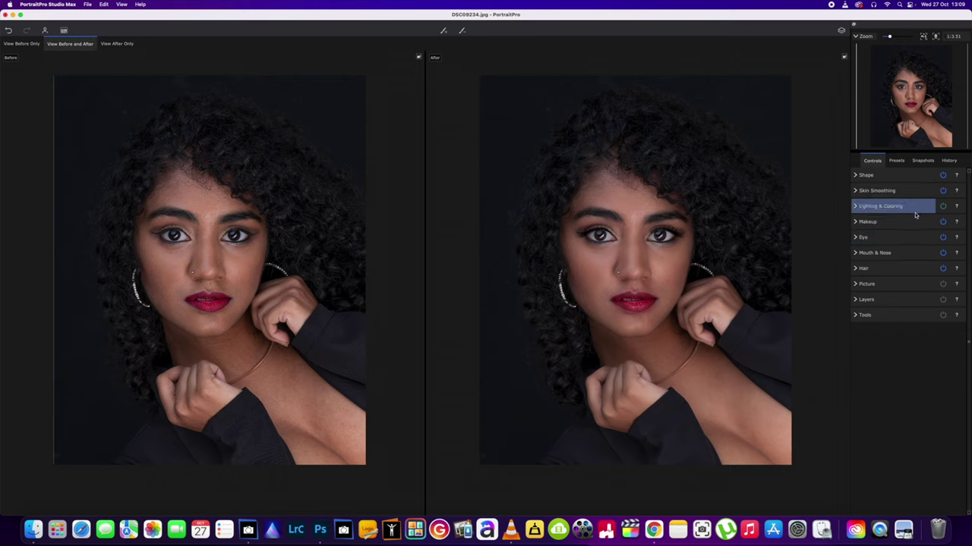
Step: Open the Lighting & Coloring controls, hide the lighting tip forever, and moderately raise Left Shadow and Right Shadow
left_click(942, 207)
left_click(929, 207)
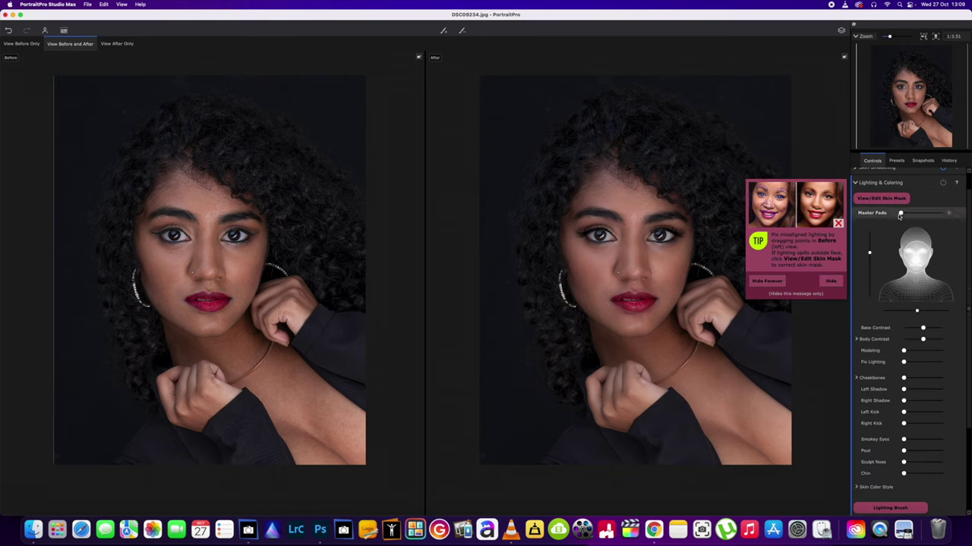
left_click(766, 281)
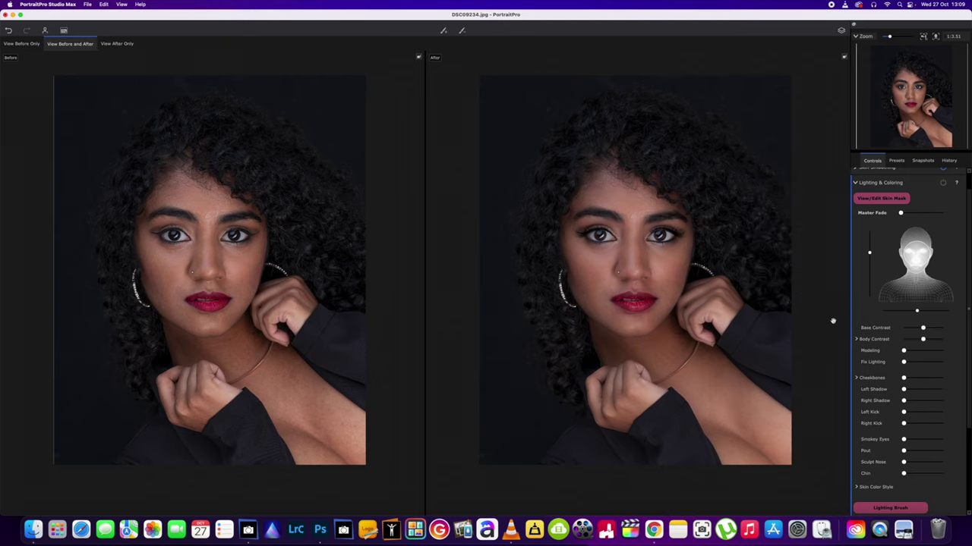
scroll(732, 323, "up", 4)
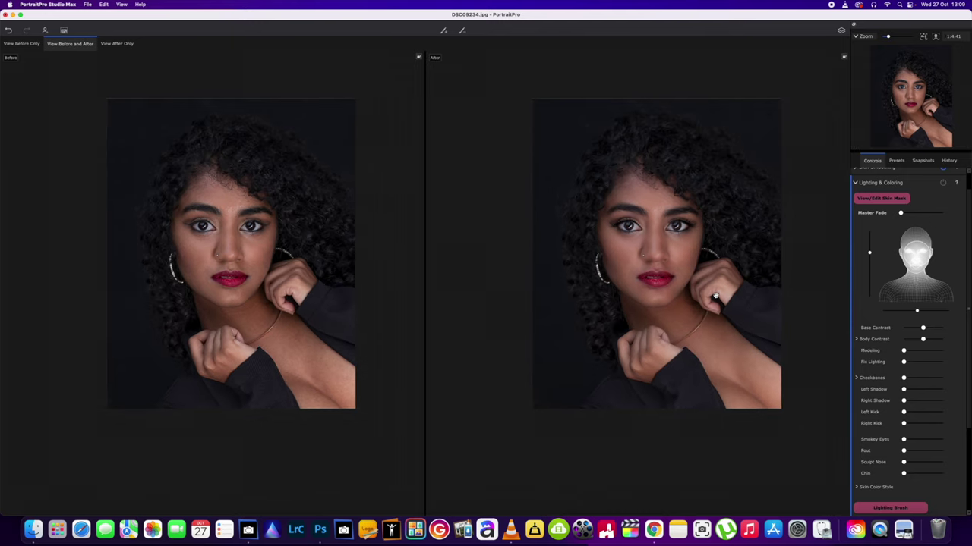
scroll(719, 322, "down", 4)
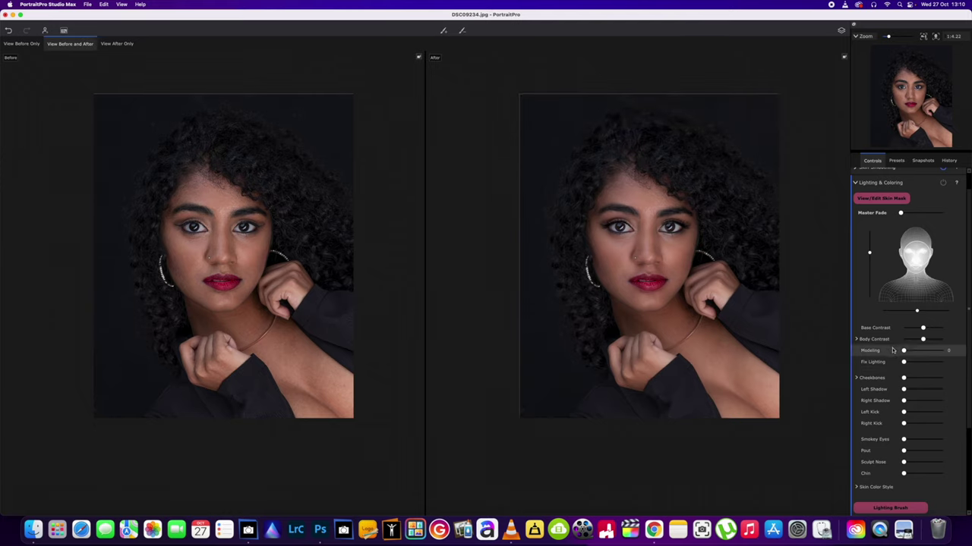
left_click_drag(904, 390, 920, 407)
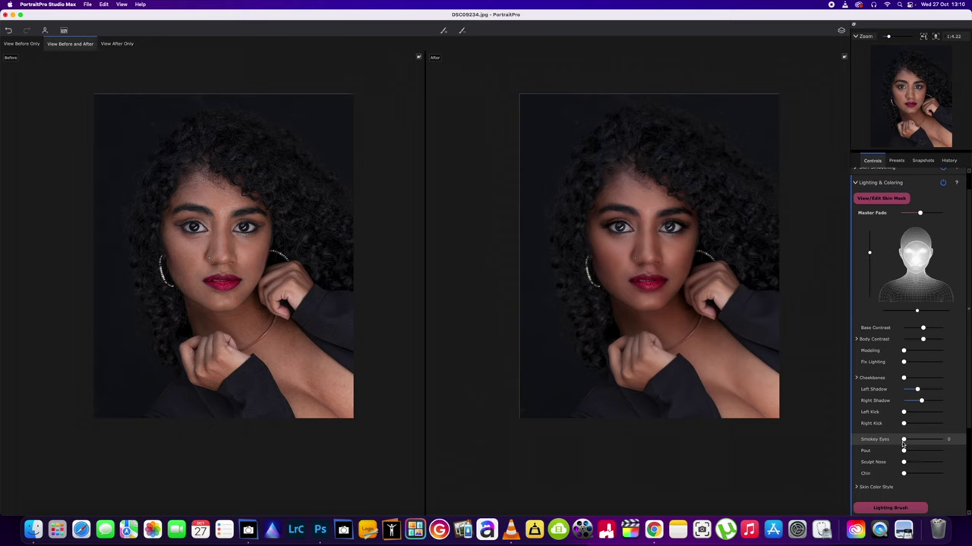
Step: Raise Smokey Eyes, Pout and Master Fade, set Sculpt Nose to 76, and compare the face before and after
mouse_move(904, 440)
left_mouse_down()
mouse_move(925, 444)
mouse_move(911, 451)
mouse_move(920, 450)
mouse_move(914, 464)
mouse_move(933, 468)
left_mouse_up()
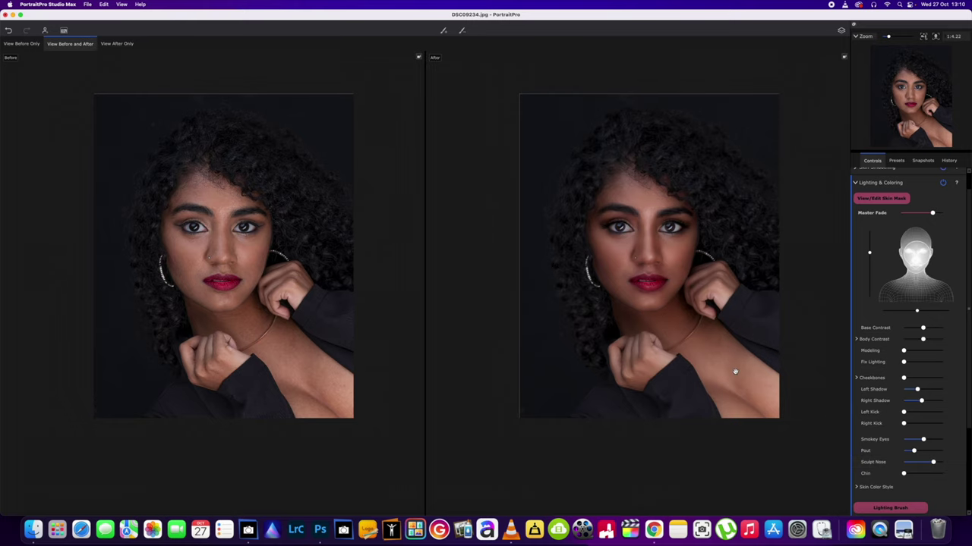
scroll(740, 371, "up", 2)
scroll(740, 372, "down", 3)
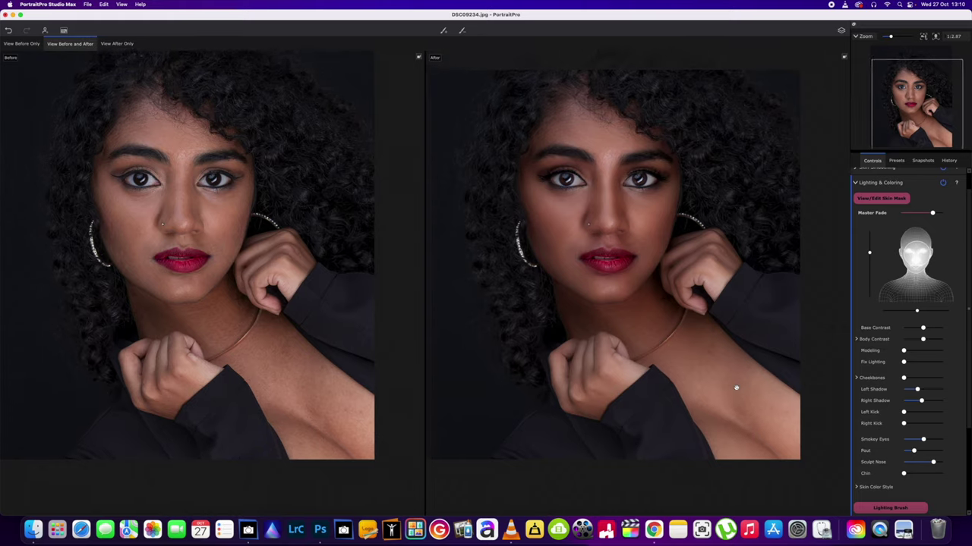
scroll(738, 380, "up", 3)
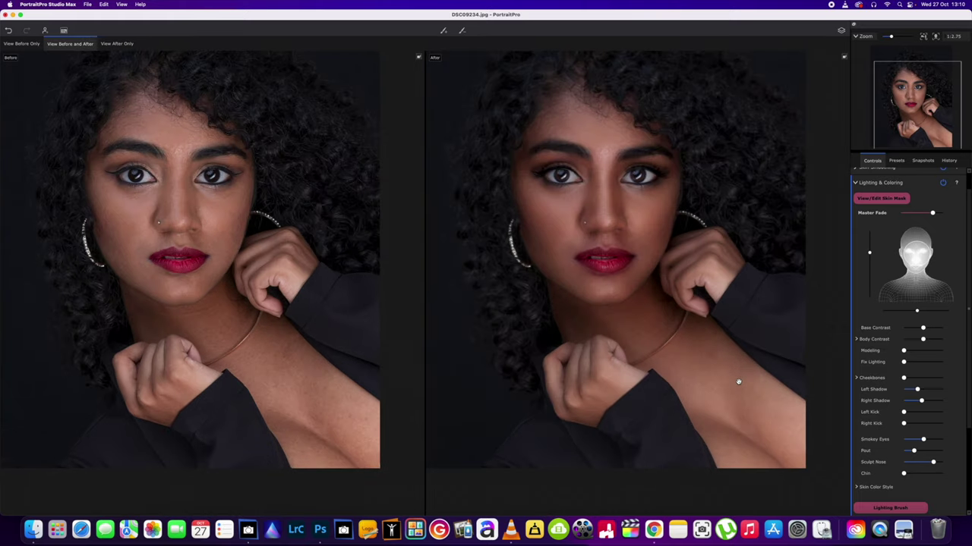
scroll(738, 382, "down", 2)
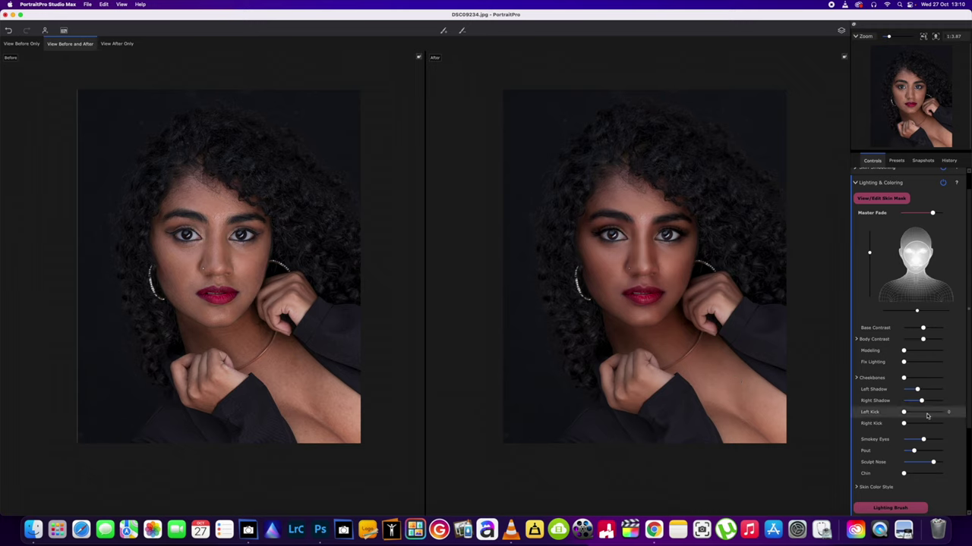
Step: Set Right Shadow to 38, slightly reduce Smokey Eyes, and raise Chin a little in the Lighting & Coloring controls
left_click_drag(922, 402, 917, 402)
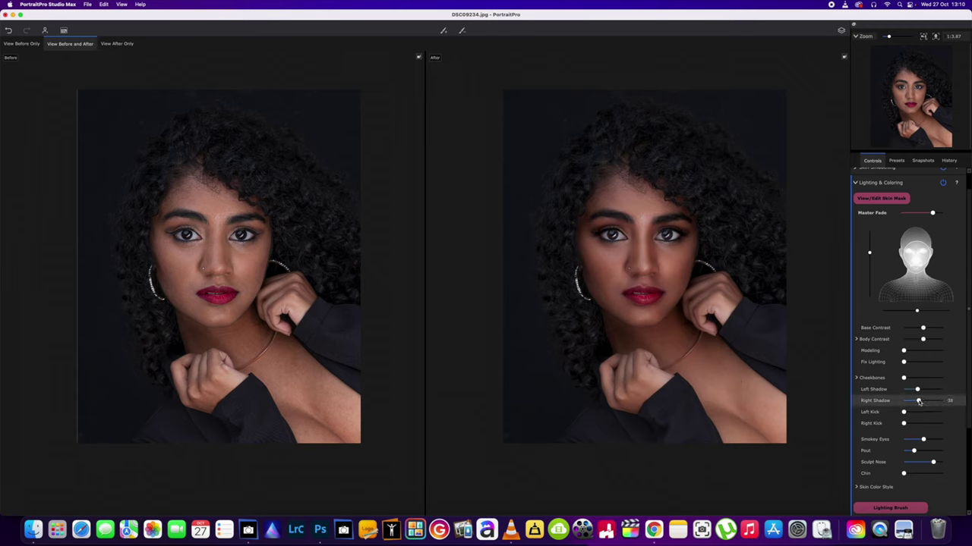
left_click_drag(923, 441, 918, 441)
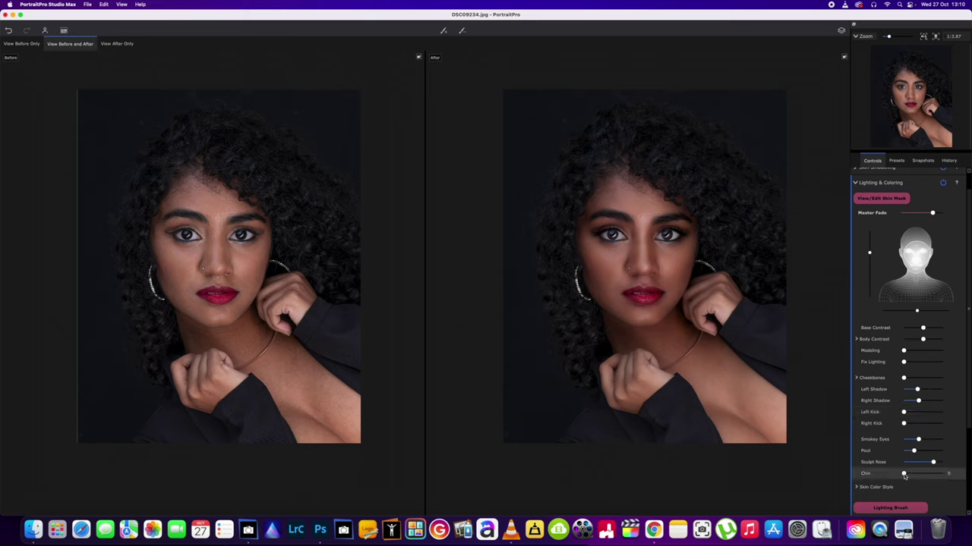
left_click_drag(904, 474, 914, 477)
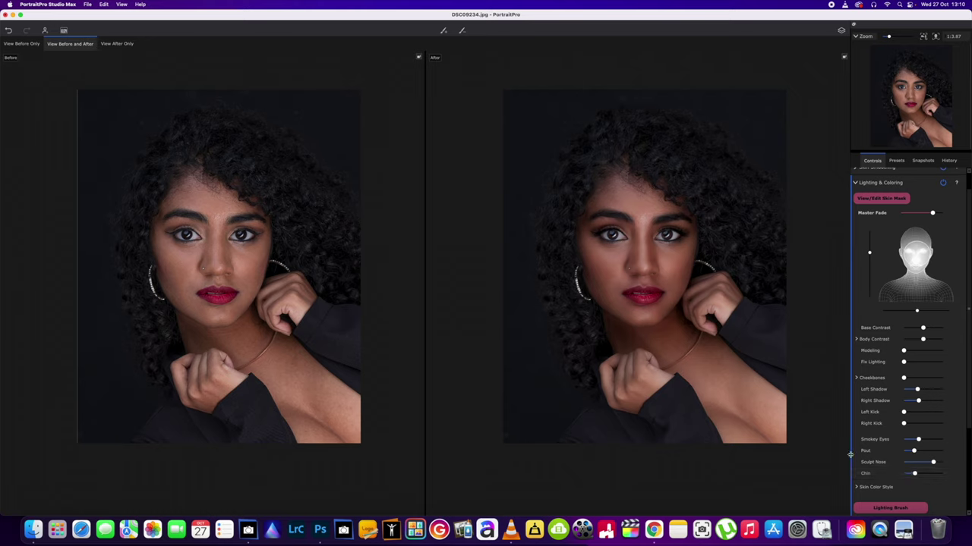
Step: Look through the Skin Color Style options and the Picture controls, leaving the sections collapsed
scroll(882, 493, "down", 2)
scroll(882, 493, "down", 5)
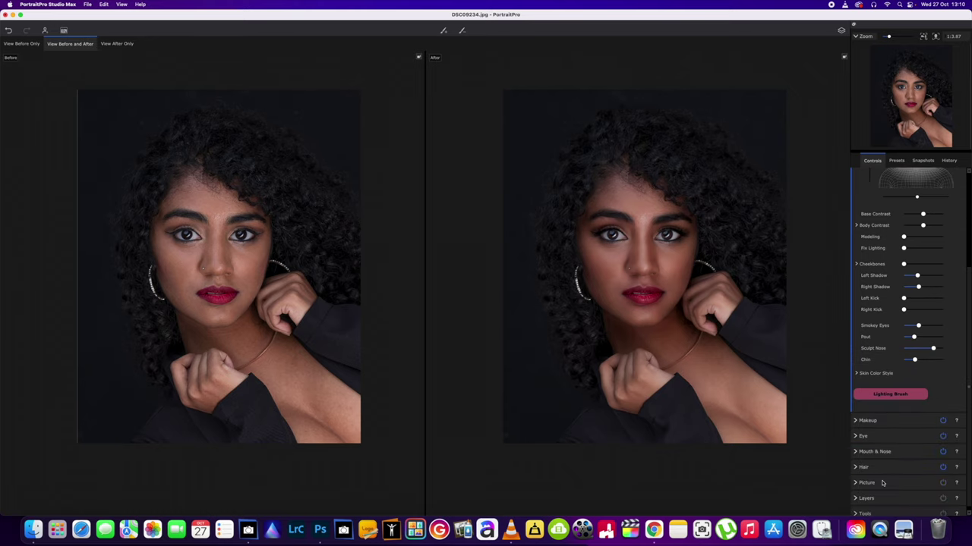
left_click(857, 374)
left_click(858, 374)
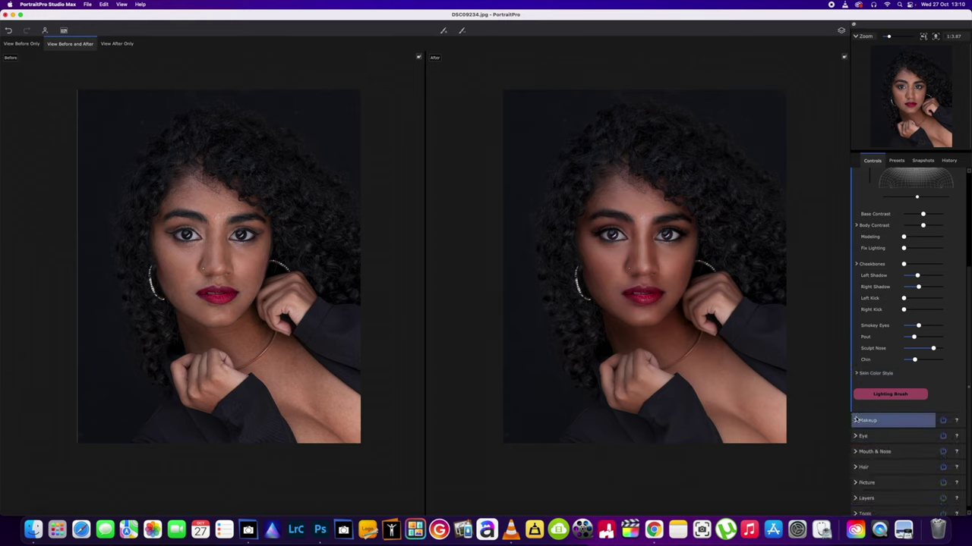
scroll(860, 422, "down", 1)
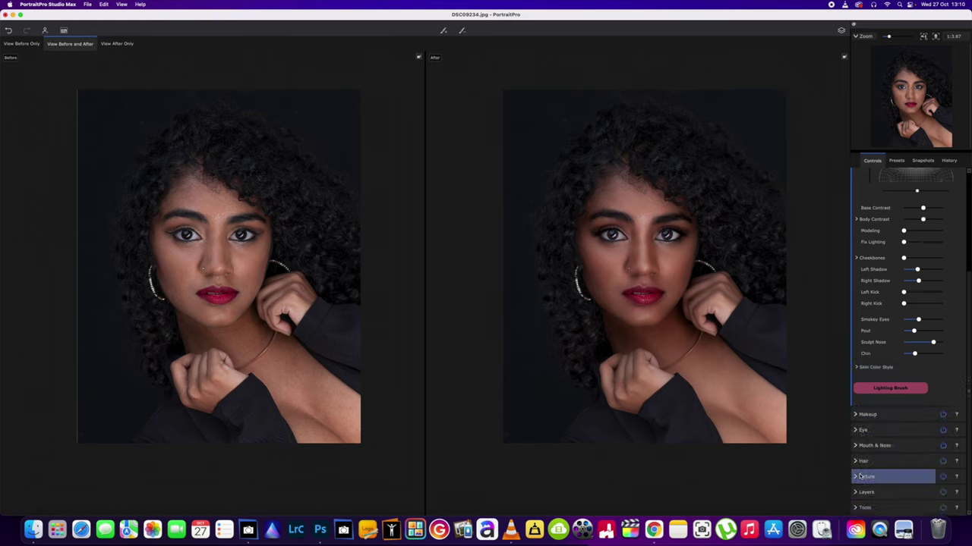
left_click(856, 477)
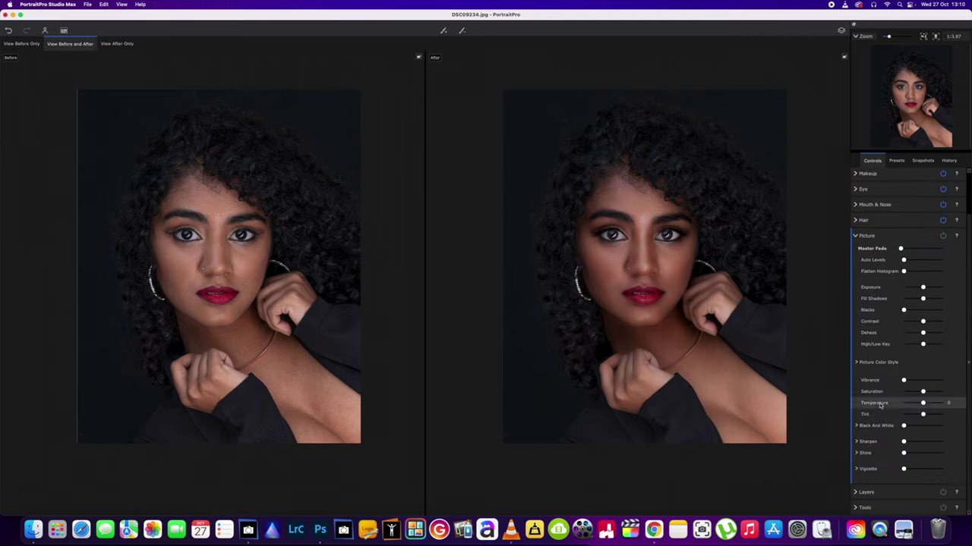
left_click(863, 235)
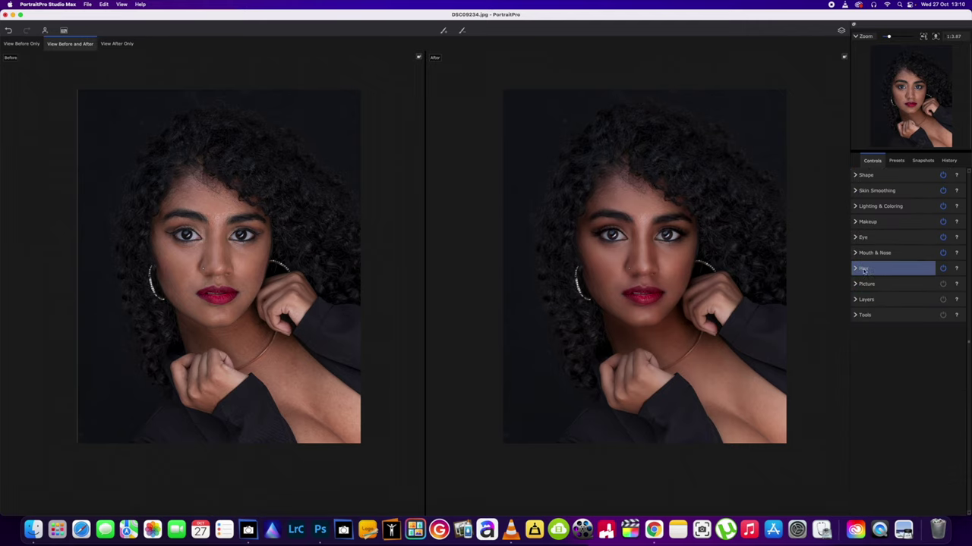
Step: Reopen the Lighting & Coloring controls, slightly increase Pout, and compare the portrait before and after
left_click(879, 206)
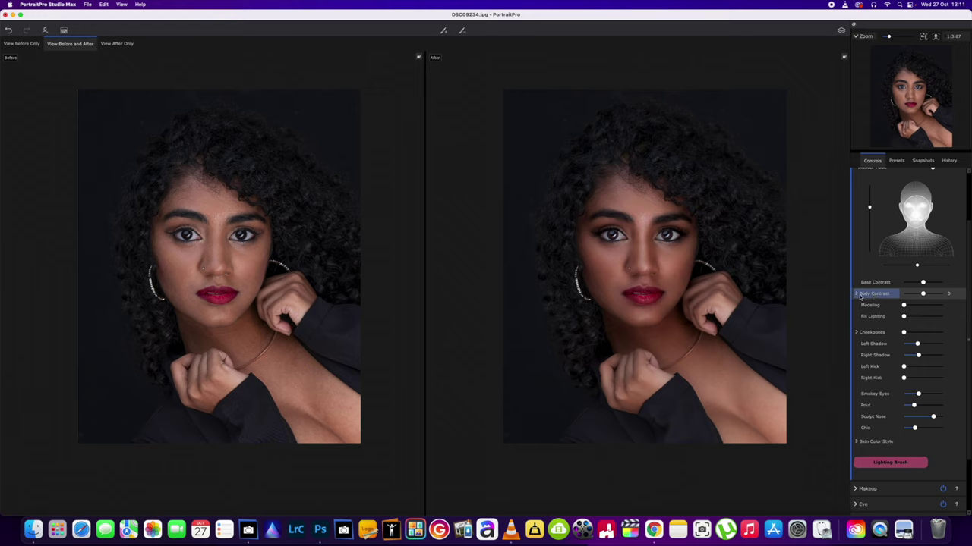
left_click(858, 293)
left_click(857, 293)
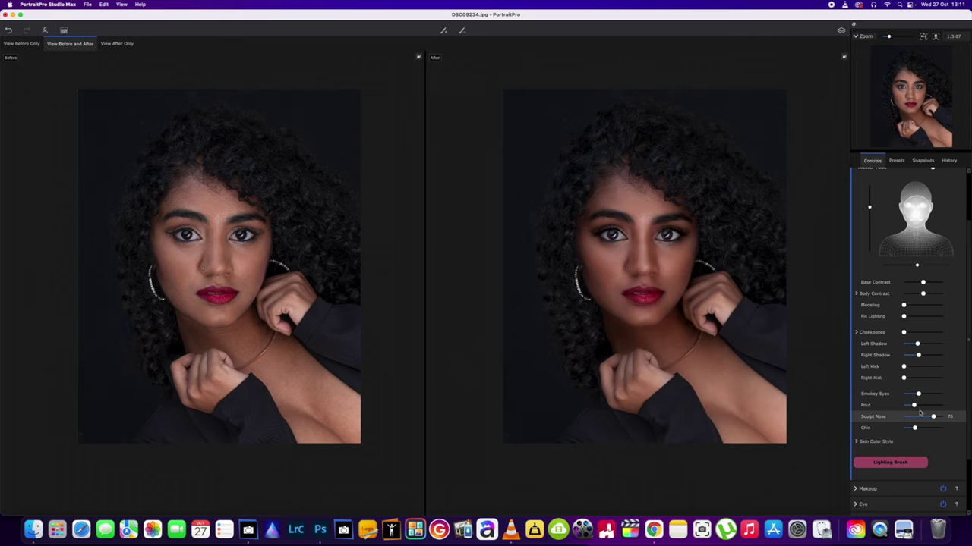
left_click_drag(913, 407, 920, 407)
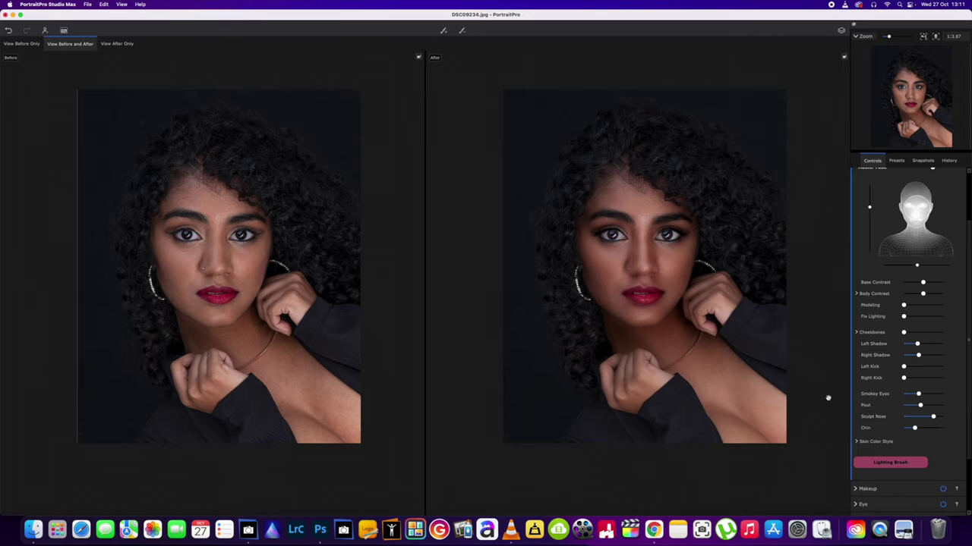
scroll(828, 398, "down", 2)
scroll(735, 369, "up", 2)
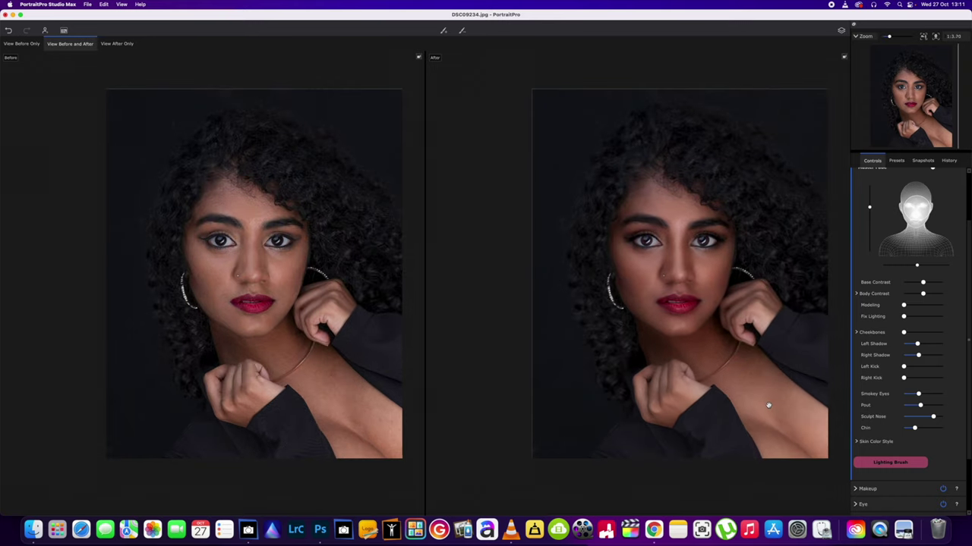
scroll(740, 377, "up", 3)
scroll(749, 394, "down", 3)
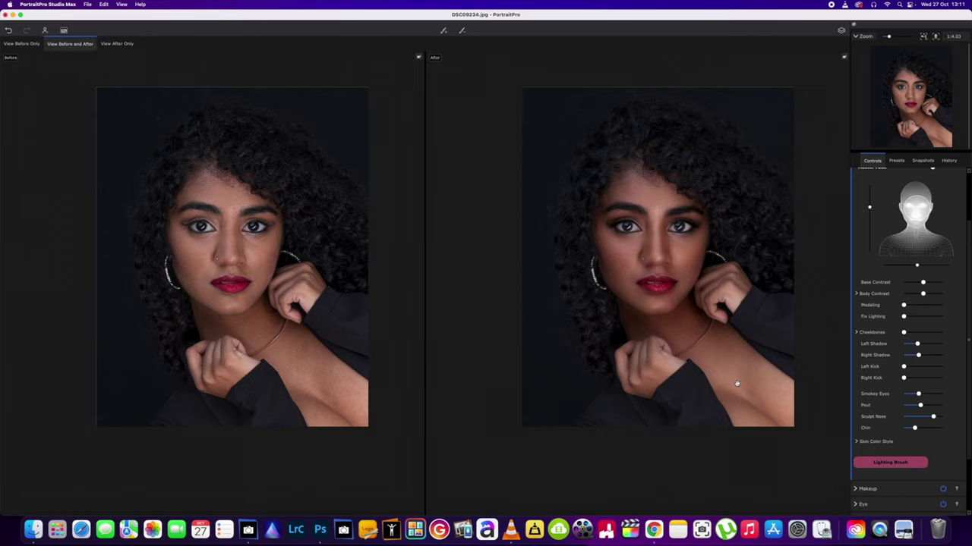
scroll(733, 387, "up", 2)
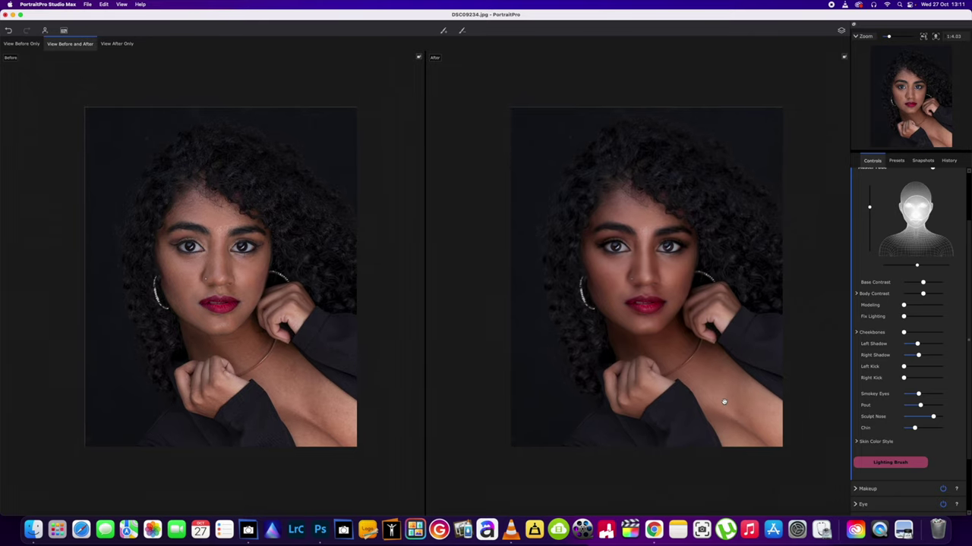